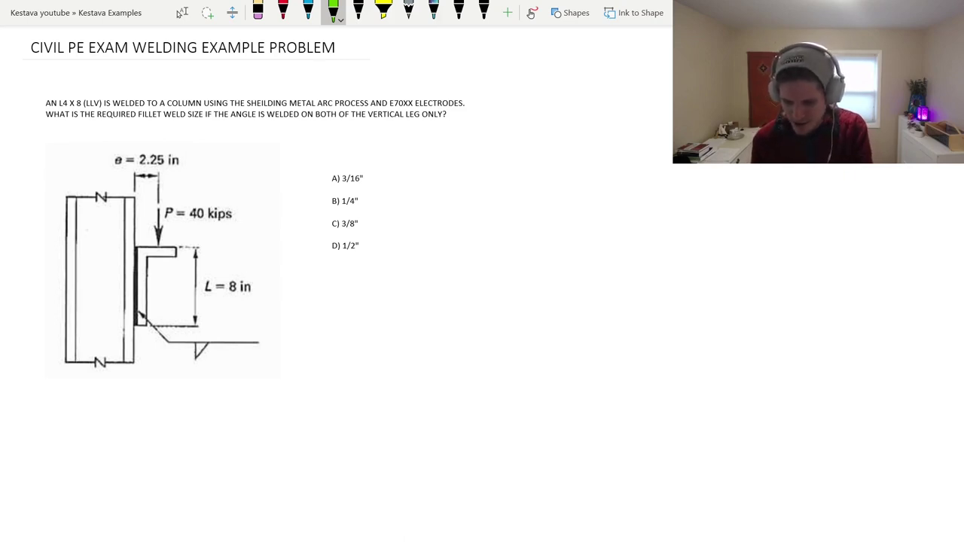
- Add a trial green tick on the L4 X 8 size and a green arrow at the vertical leg
drag(78, 90, 86, 85)
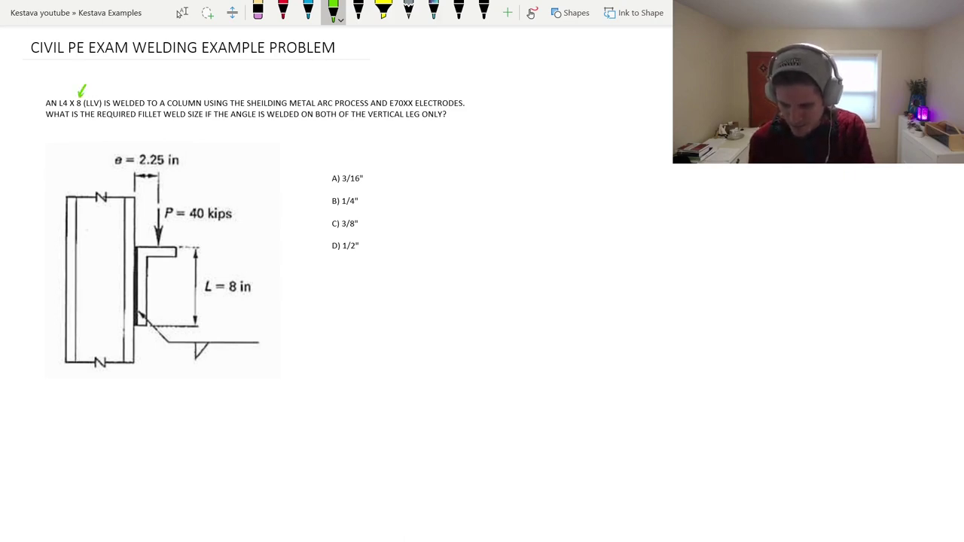
click(257, 10)
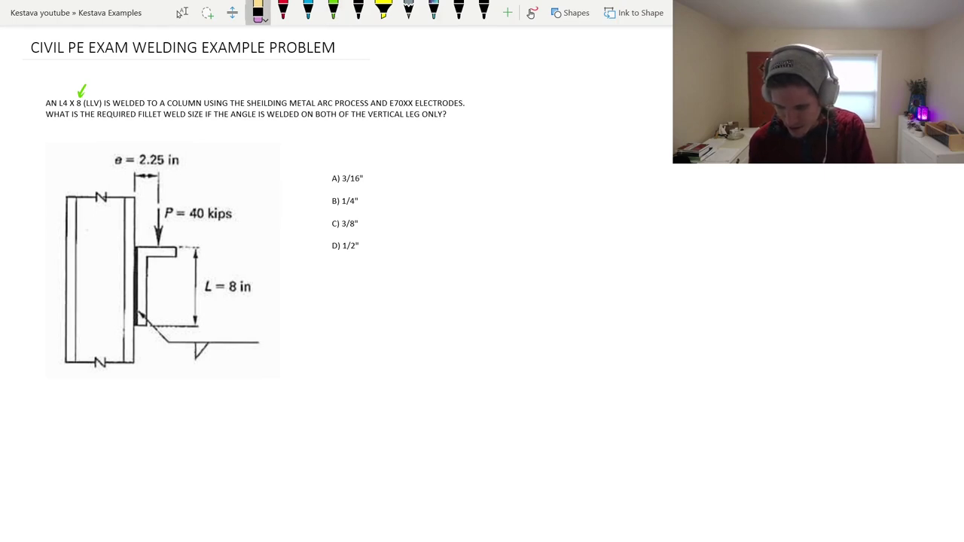
click(333, 10)
mouse_move(161, 300)
mouse_down()
mouse_move(151, 284)
mouse_move(249, 294)
mouse_up()
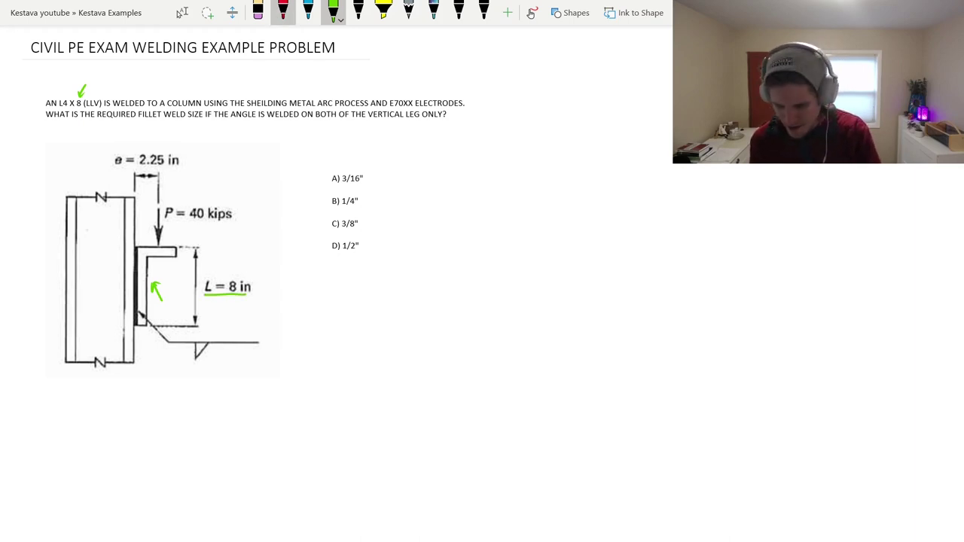
- Erase the green check, arrow and underline under L = 8 in, then switch to red ink
click(257, 10)
click(81, 91)
click(158, 296)
click(155, 286)
click(226, 295)
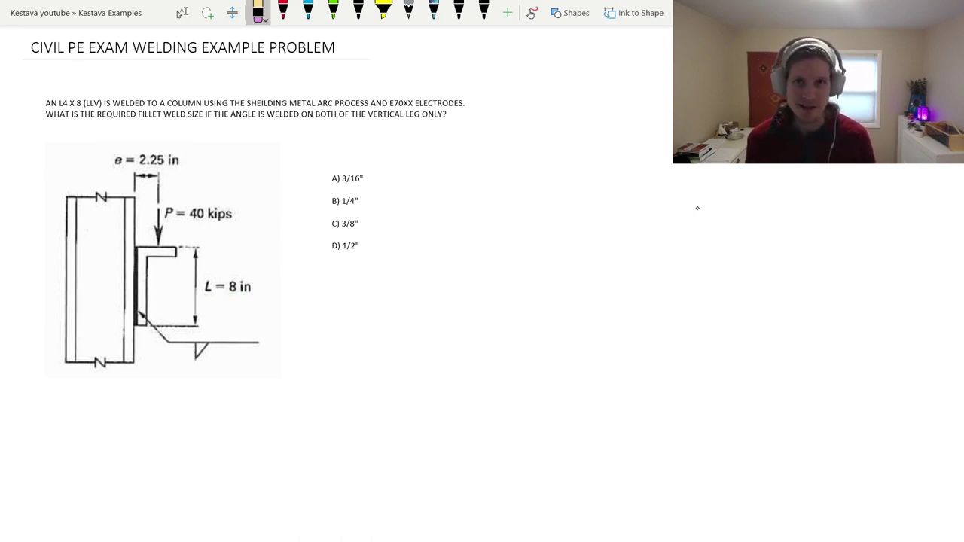
click(282, 11)
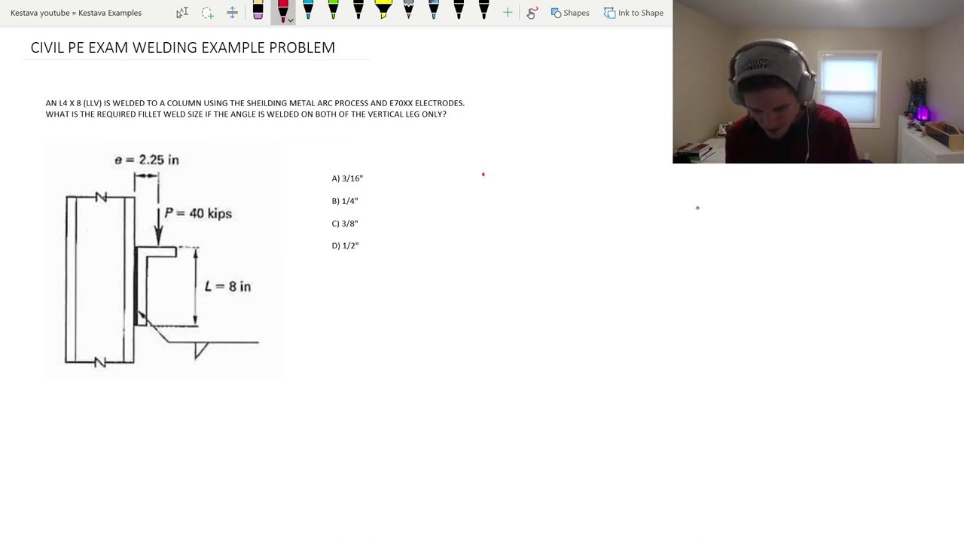
- Sketch a trial red rectangle and dimension line beside the answers, then erase them
drag(483, 175, 491, 274)
drag(482, 174, 488, 272)
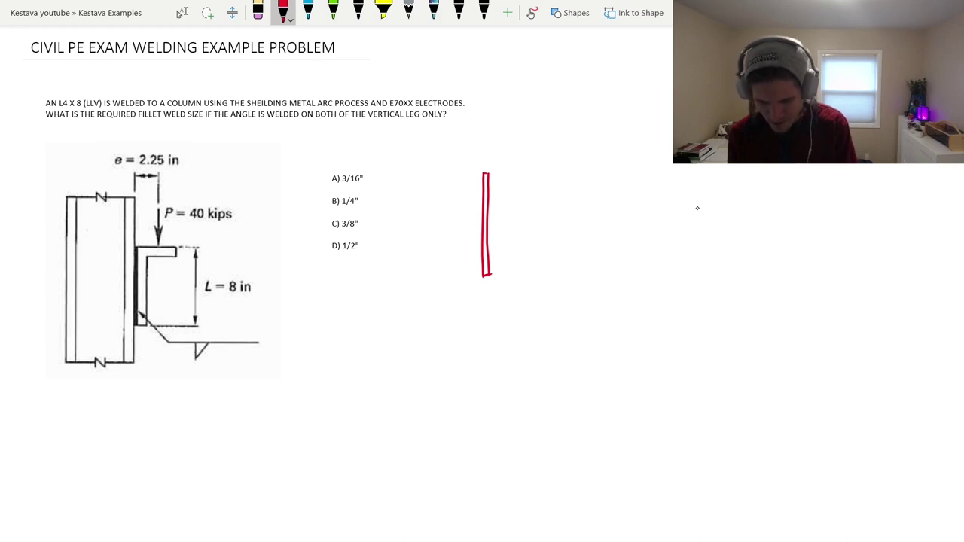
drag(479, 157, 491, 166)
mouse_move(494, 173)
mouse_down()
mouse_move(506, 172)
mouse_move(500, 274)
mouse_move(508, 273)
mouse_up()
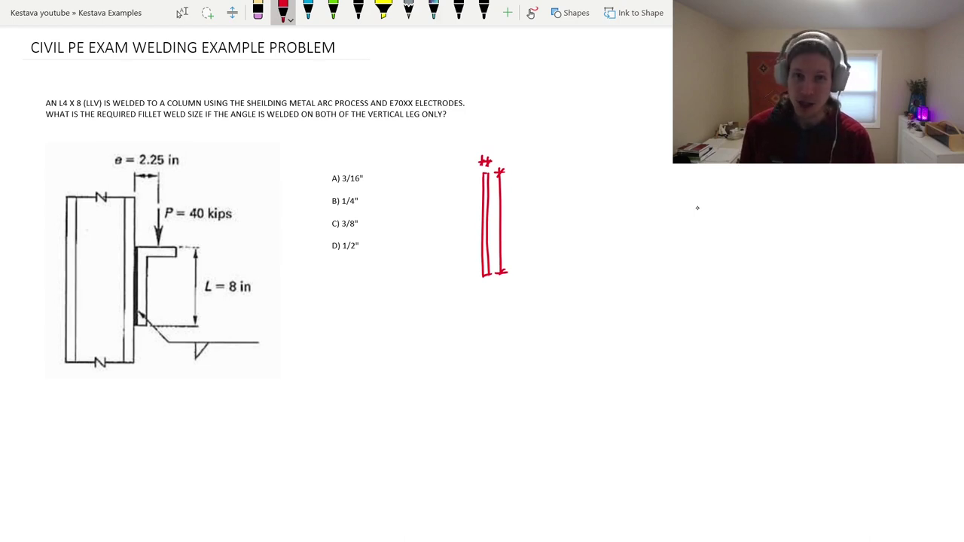
click(257, 11)
drag(486, 226, 501, 223)
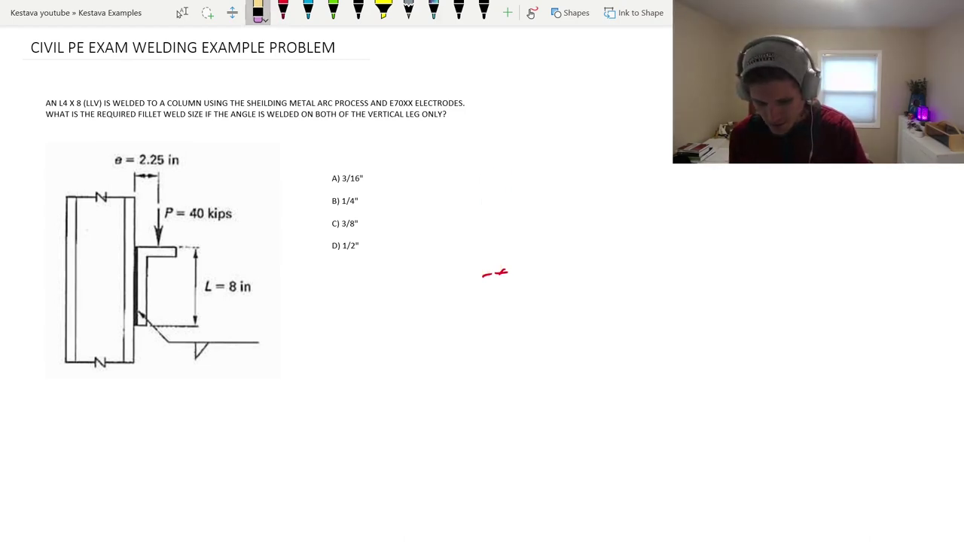
drag(482, 276, 508, 273)
click(282, 11)
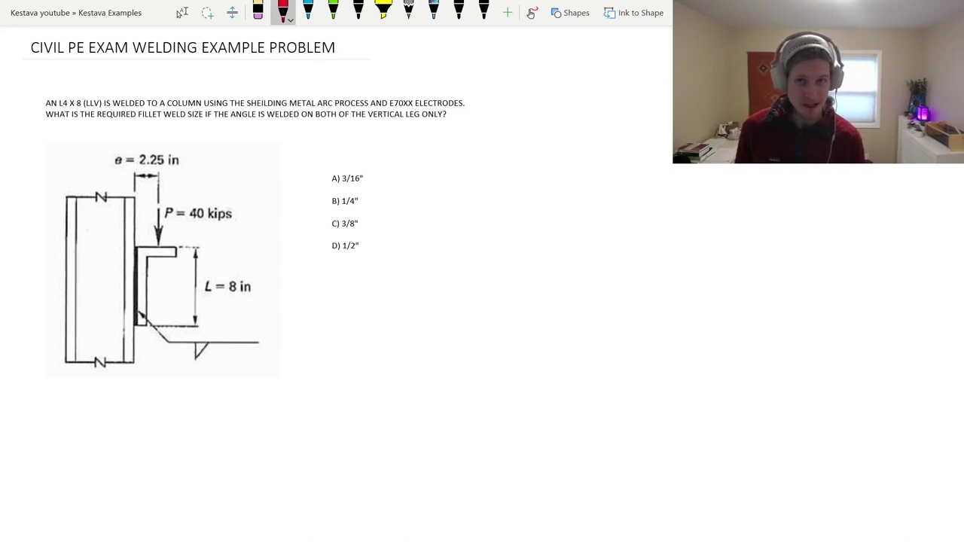
- Sketch and erase a second trial dimension beside the answers, then underline P = 40 kips in red
drag(491, 181, 492, 284)
mouse_move(502, 179)
mouse_down()
mouse_move(517, 179)
mouse_move(511, 289)
mouse_move(517, 284)
mouse_up()
drag(506, 279, 515, 291)
drag(505, 176, 514, 186)
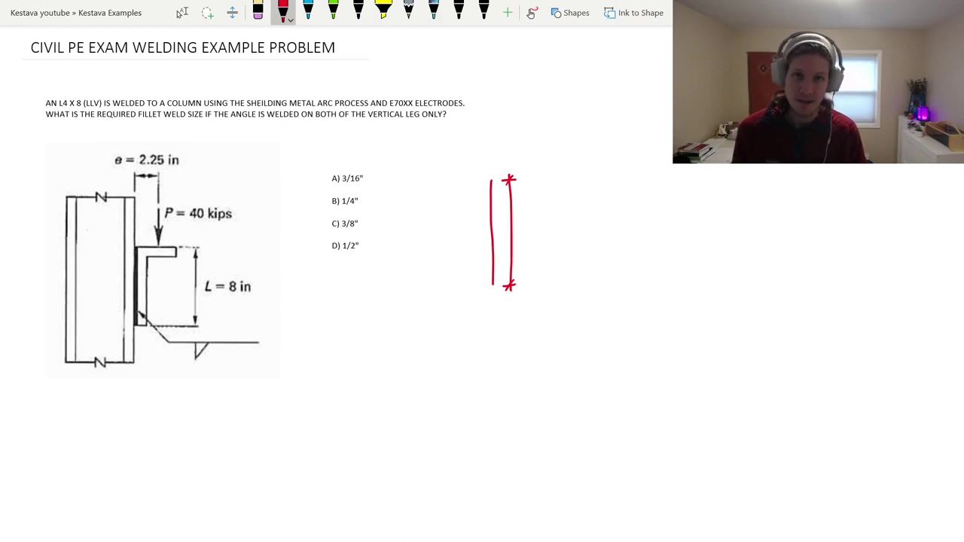
click(258, 11)
mouse_move(520, 226)
mouse_down()
mouse_move(489, 226)
mouse_move(510, 286)
mouse_up()
click(282, 11)
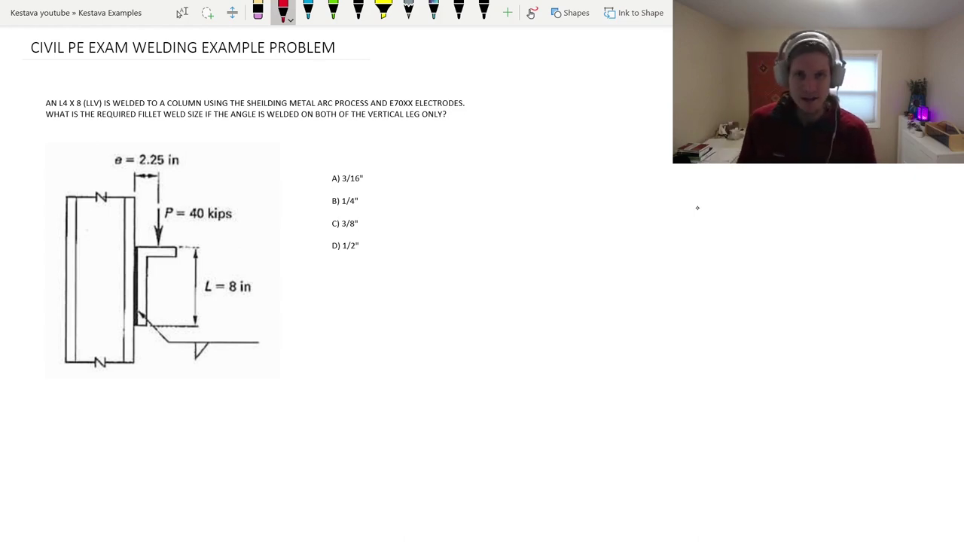
drag(166, 223, 239, 226)
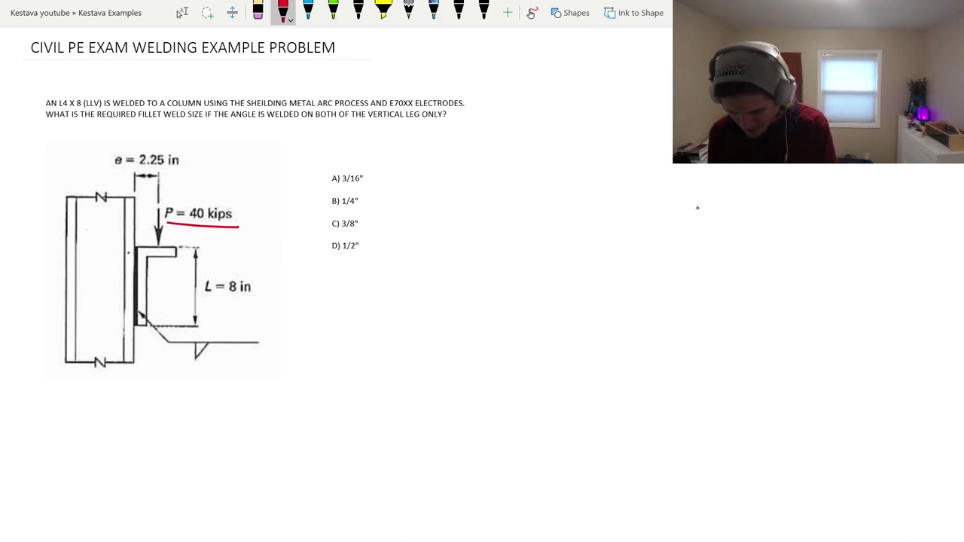
- Mark reaction arrows along the welded leg and write ΣFY = 0 below the diagram
drag(128, 251, 130, 324)
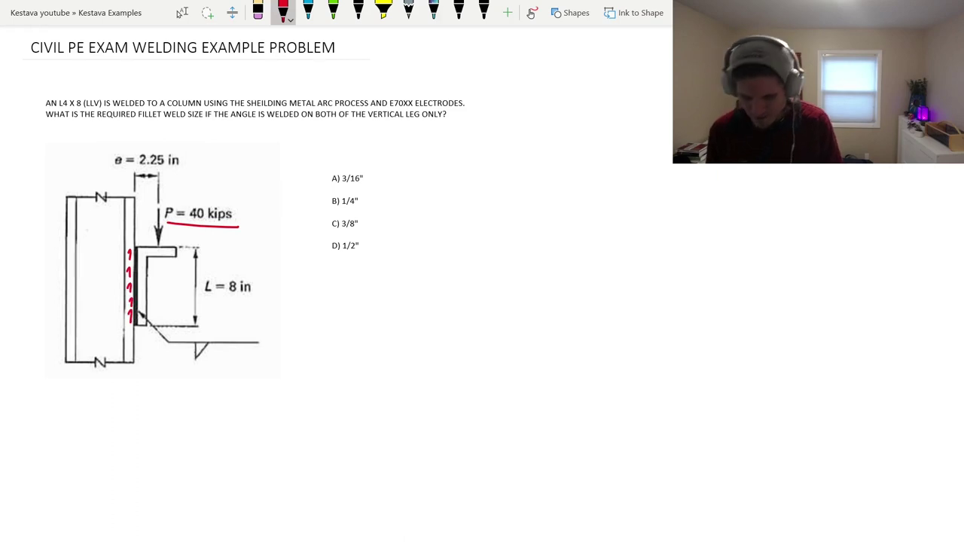
scroll(339, 278, down, 2)
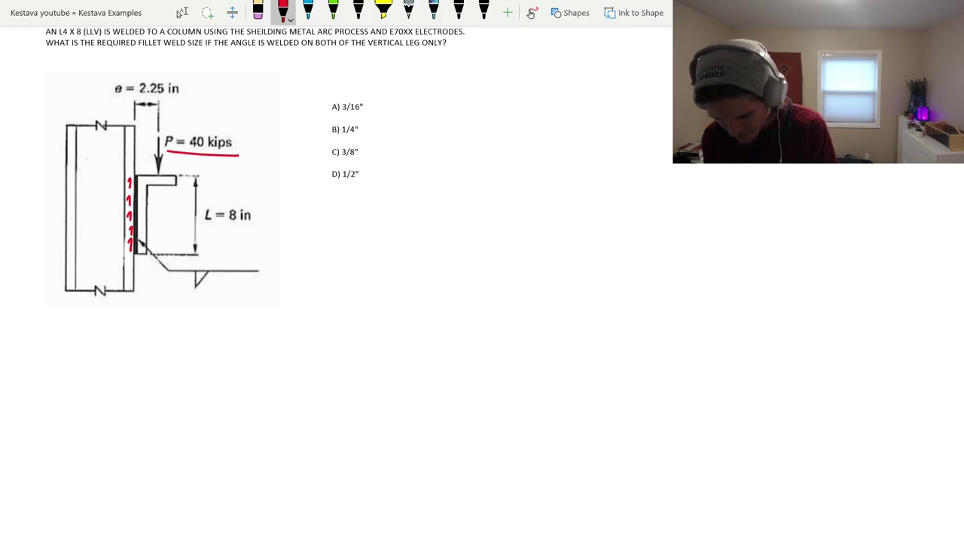
drag(54, 363, 52, 381)
mouse_move(52, 366)
mouse_down()
mouse_move(64, 356)
mouse_move(74, 378)
mouse_up()
drag(44, 354, 46, 380)
drag(92, 357, 105, 362)
drag(122, 352, 120, 353)
- Write -40K = R and draw an upward reaction arrow labelled R under the weld
drag(180, 351, 188, 351)
drag(194, 342, 201, 354)
drag(211, 344, 224, 351)
mouse_move(238, 339)
mouse_down()
mouse_move(229, 345)
mouse_move(243, 349)
mouse_move(264, 334)
mouse_up()
drag(256, 340, 264, 339)
drag(134, 292, 134, 261)
drag(135, 261, 130, 309)
drag(130, 297, 141, 308)
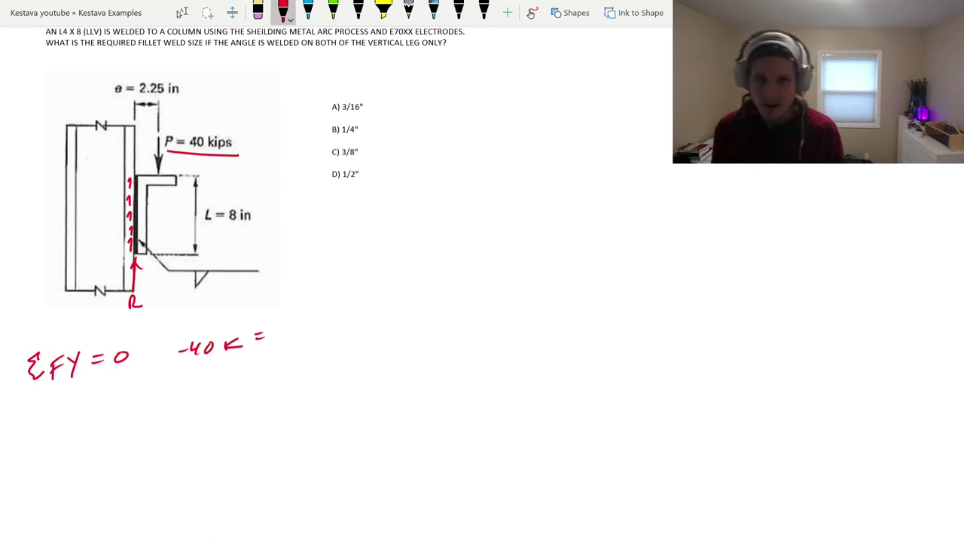
mouse_move(278, 319)
mouse_down()
mouse_move(279, 339)
mouse_move(292, 338)
mouse_up()
- Write R = 40K with an upward arrow beneath the equation
drag(212, 380, 225, 397)
drag(234, 378, 247, 382)
mouse_move(253, 372)
mouse_down()
mouse_move(259, 383)
mouse_move(276, 373)
mouse_up()
drag(269, 371, 284, 375)
mouse_move(298, 364)
mouse_down()
mouse_move(287, 372)
mouse_move(309, 353)
mouse_up()
drag(303, 363, 315, 362)
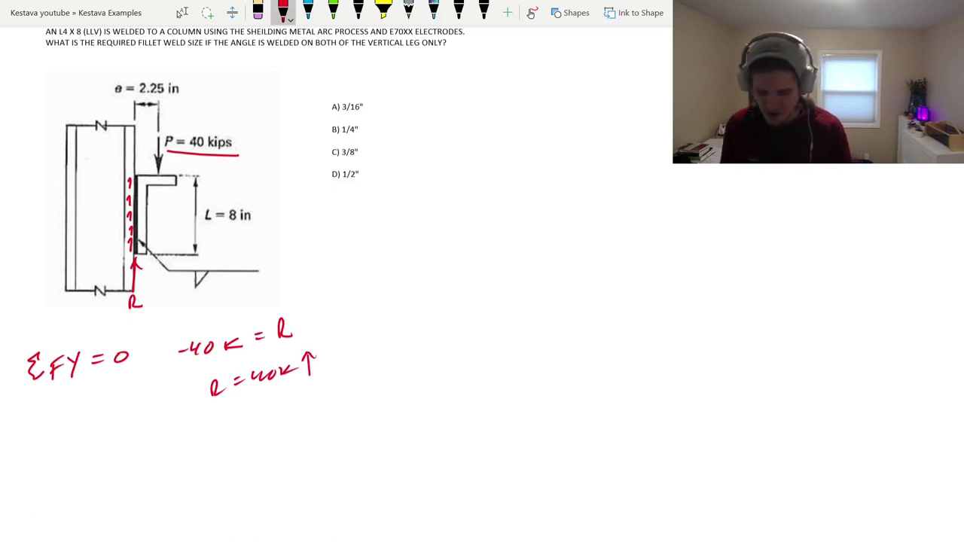
scroll(482, 283, down, 1)
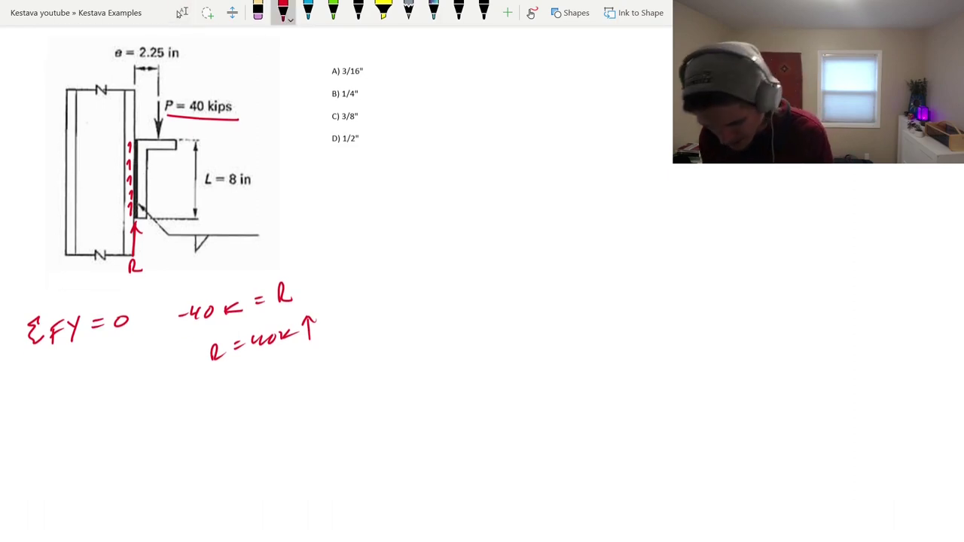
- Write the shear V = 40K below the equilibrium work
drag(43, 423, 79, 424)
drag(68, 431, 125, 430)
drag(136, 421, 137, 429)
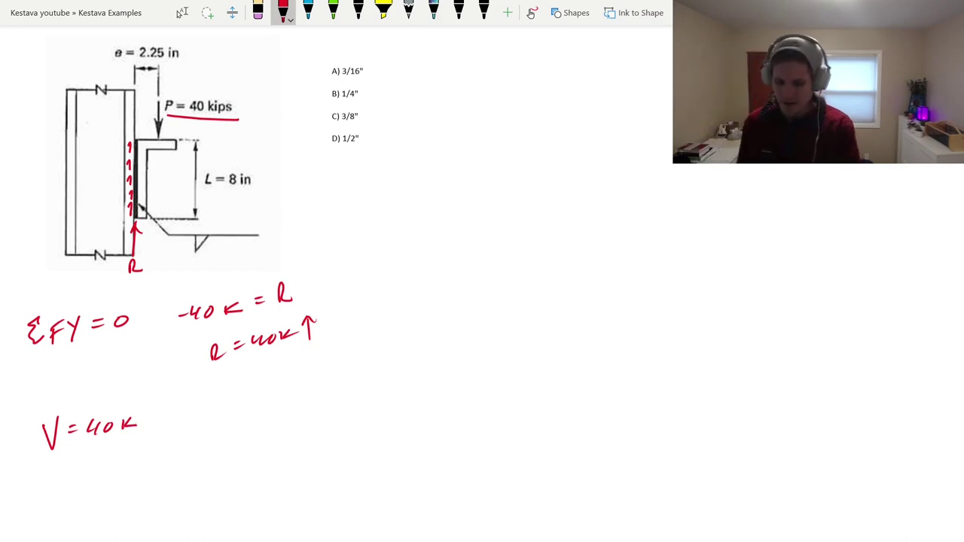
- Underline e = 2.25 in, then erase that underline and the P = 40 kips underline
drag(114, 67, 186, 63)
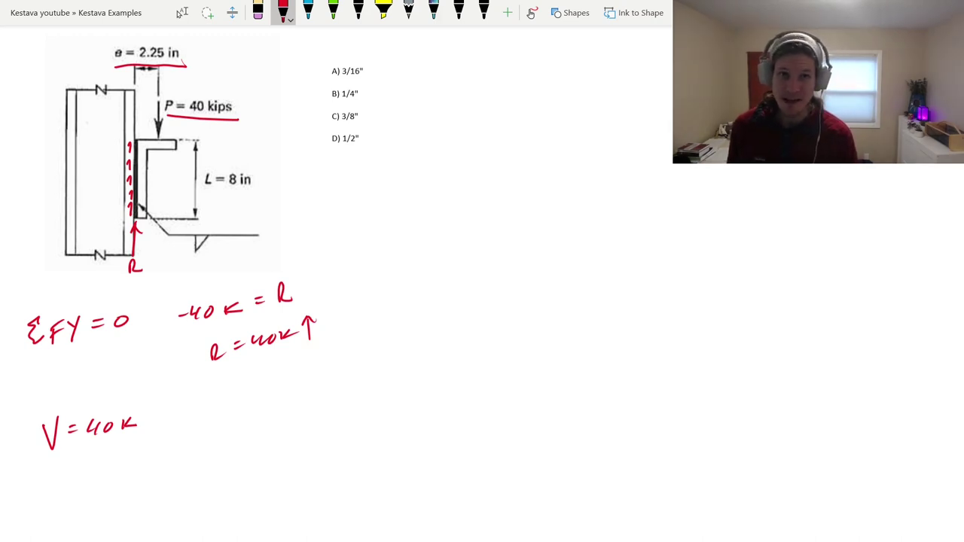
click(258, 12)
click(151, 66)
click(202, 117)
scroll(695, 208, up, 2)
click(181, 12)
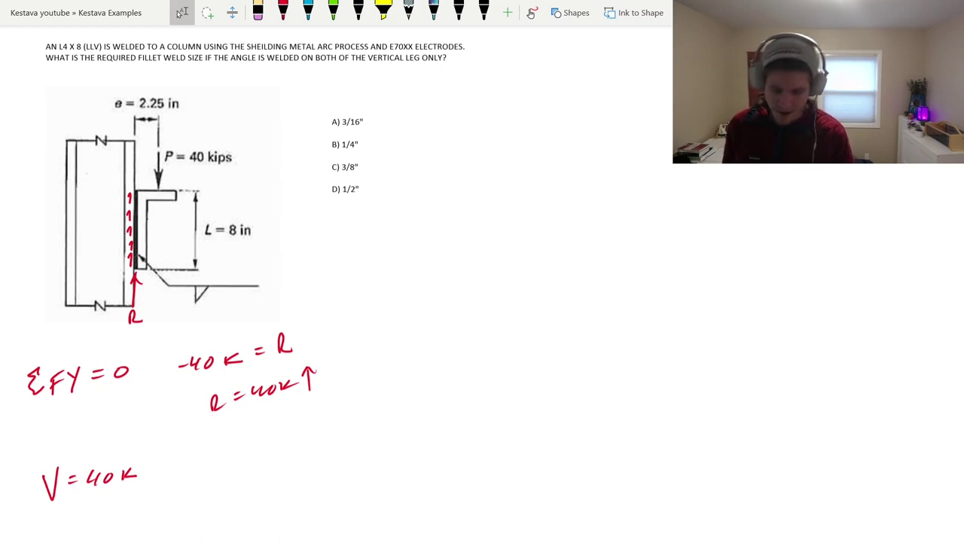
key(alt+d)
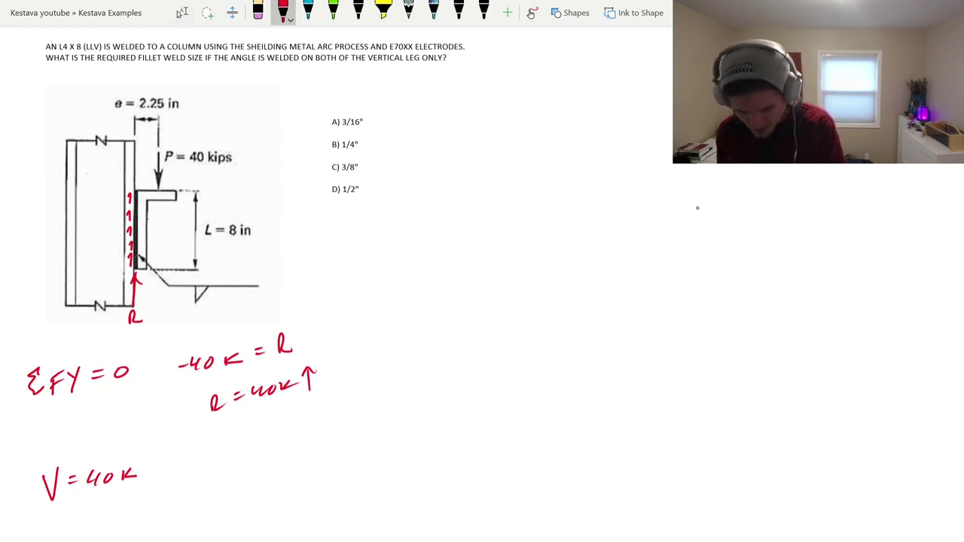
- Re-underline P = 40 kips, trace the load arrow to the angle, and underline 2.25 in
drag(166, 164, 234, 164)
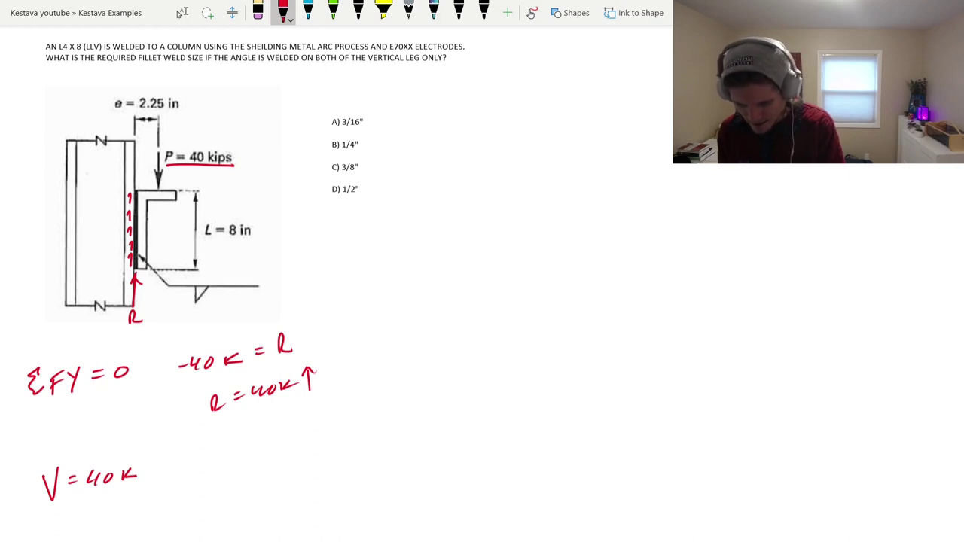
mouse_move(158, 147)
mouse_down()
mouse_move(159, 190)
mouse_move(142, 193)
mouse_move(165, 192)
mouse_move(142, 186)
mouse_up()
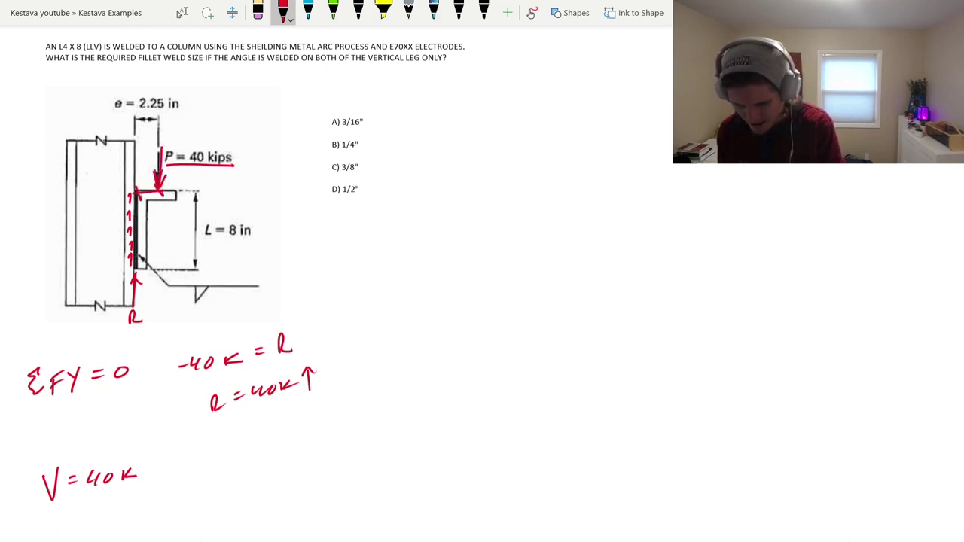
drag(132, 115, 174, 112)
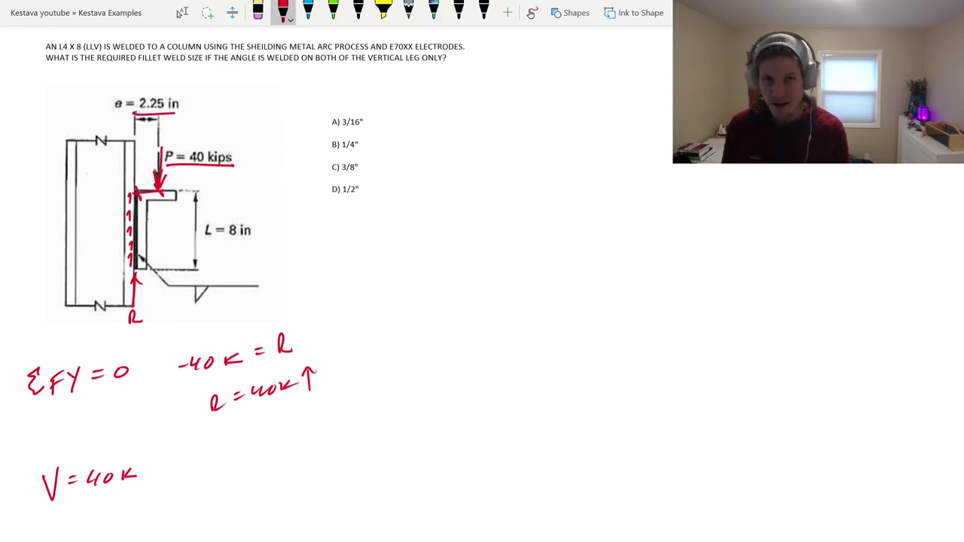
scroll(339, 301, down, 2)
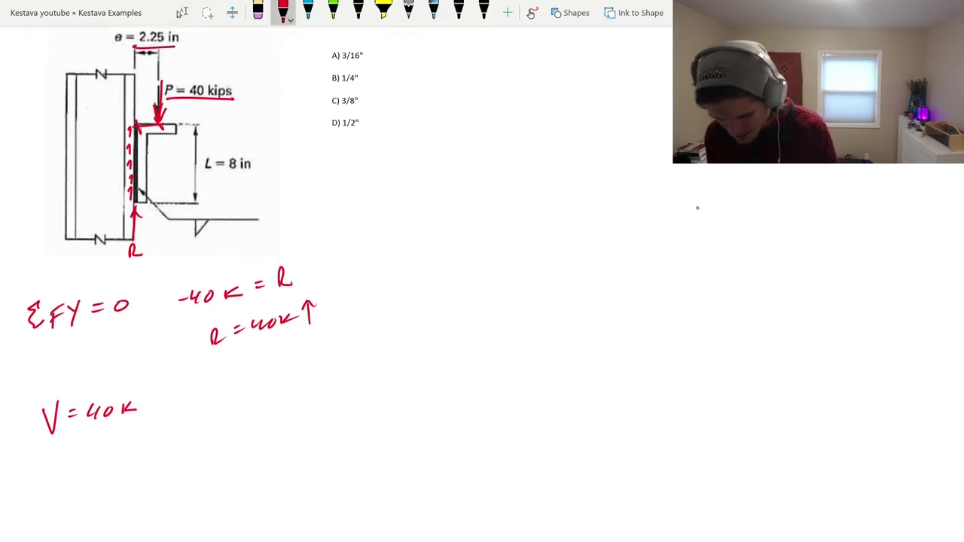
- Start M = below V, then sketch and erase a trial curved moment arrow at the plate
drag(41, 474, 78, 450)
drag(72, 458, 81, 456)
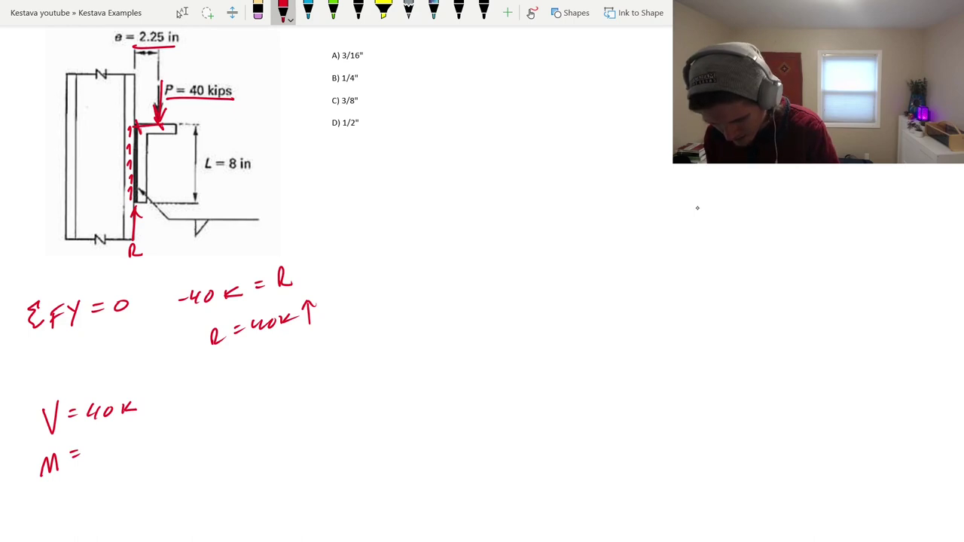
drag(134, 113, 154, 190)
drag(153, 180, 164, 188)
drag(172, 194, 187, 194)
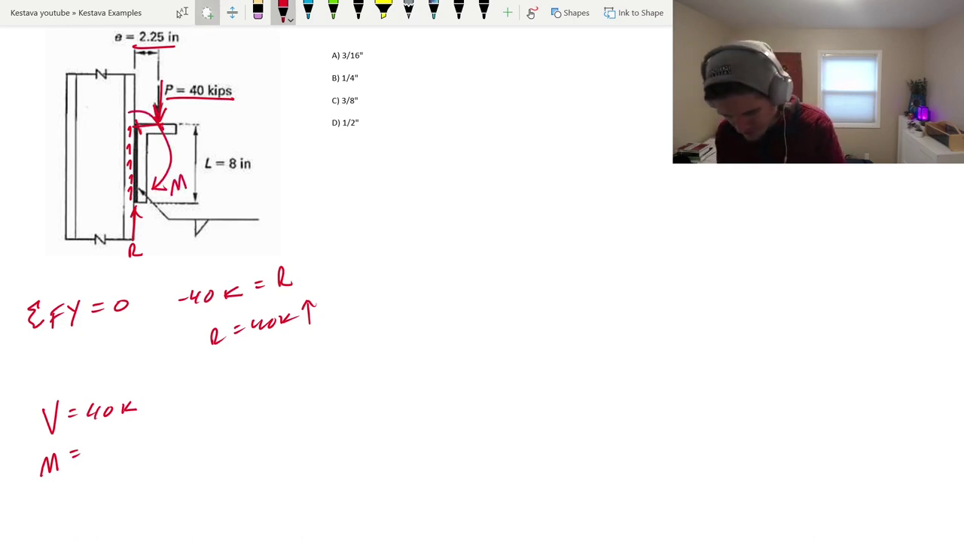
click(258, 12)
click(167, 151)
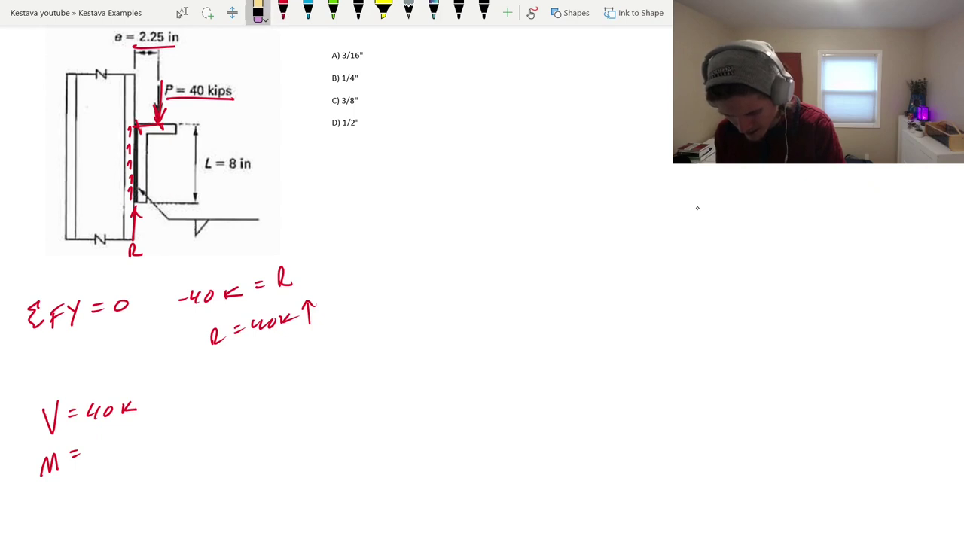
mouse_move(132, 125)
mouse_down()
mouse_move(163, 120)
mouse_move(140, 133)
mouse_up()
click(283, 12)
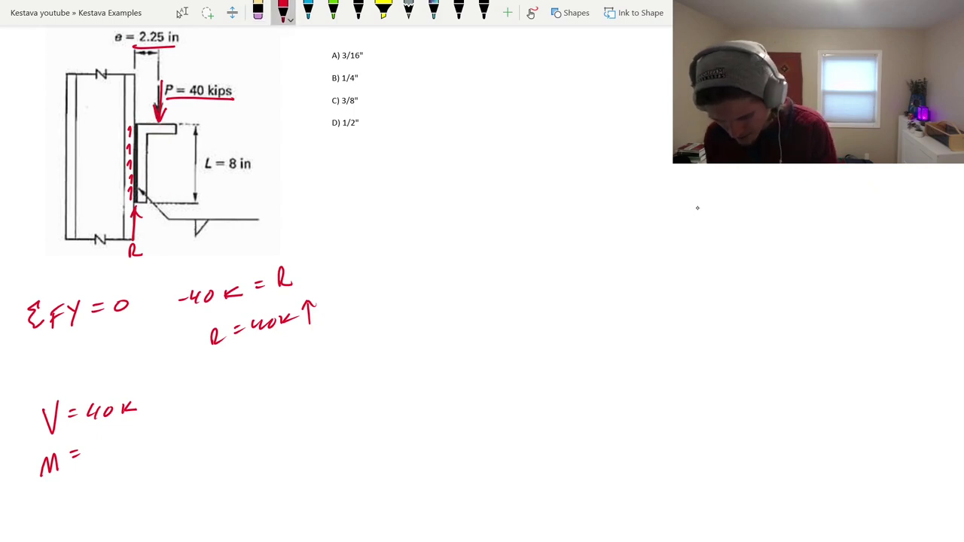
- Complete the moment as M = (40k)(2.25") = 90k·in
mouse_move(89, 443)
mouse_down()
mouse_move(104, 455)
mouse_move(155, 455)
mouse_move(185, 434)
mouse_move(190, 446)
mouse_move(205, 428)
mouse_up()
mouse_move(208, 421)
mouse_down()
mouse_move(217, 446)
mouse_move(241, 419)
mouse_move(261, 428)
mouse_move(276, 417)
mouse_up()
mouse_move(290, 413)
mouse_down()
mouse_move(289, 426)
mouse_move(332, 423)
mouse_up()
click(307, 422)
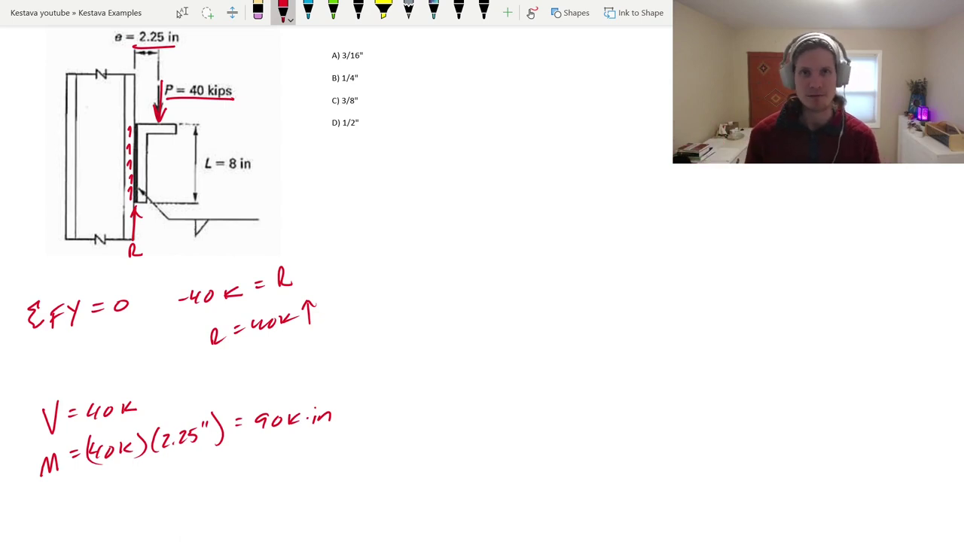
scroll(482, 283, down, 1)
- Draw a red bracket grouping V = 40K and M = 90K·in
click(183, 13)
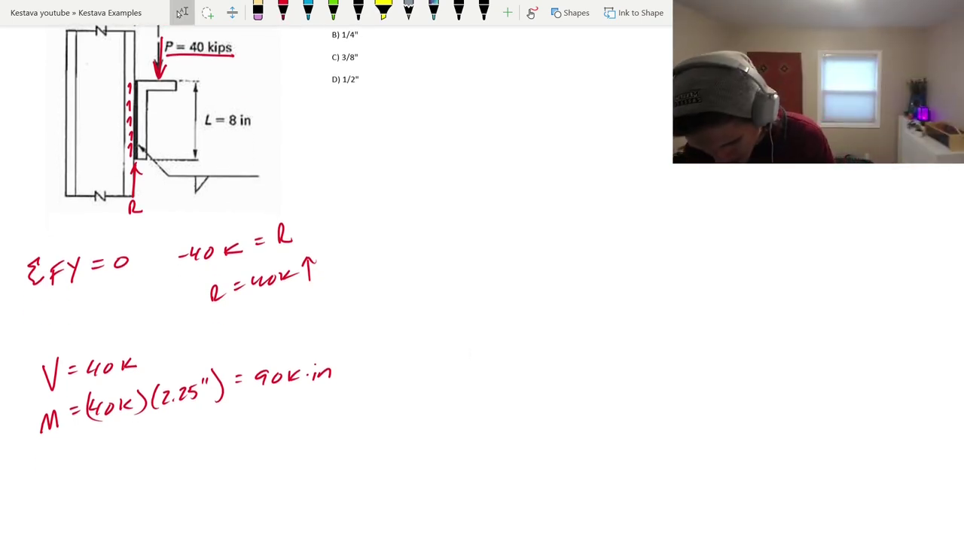
click(282, 13)
mouse_move(330, 309)
mouse_down()
mouse_move(354, 408)
mouse_move(333, 411)
mouse_up()
drag(358, 351, 369, 349)
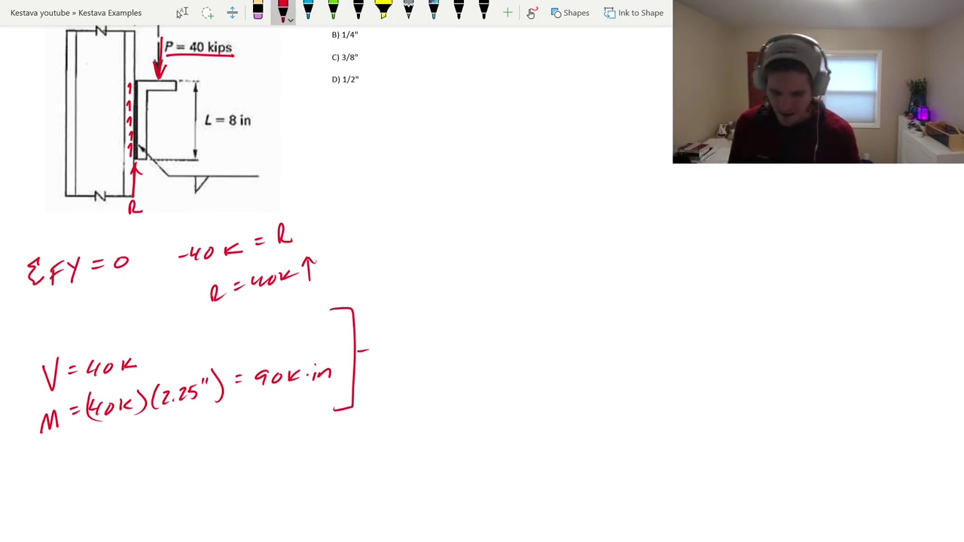
scroll(482, 283, down, 3)
- Write the reference 7.4-6, underline it, and begin fv below it
click(182, 13)
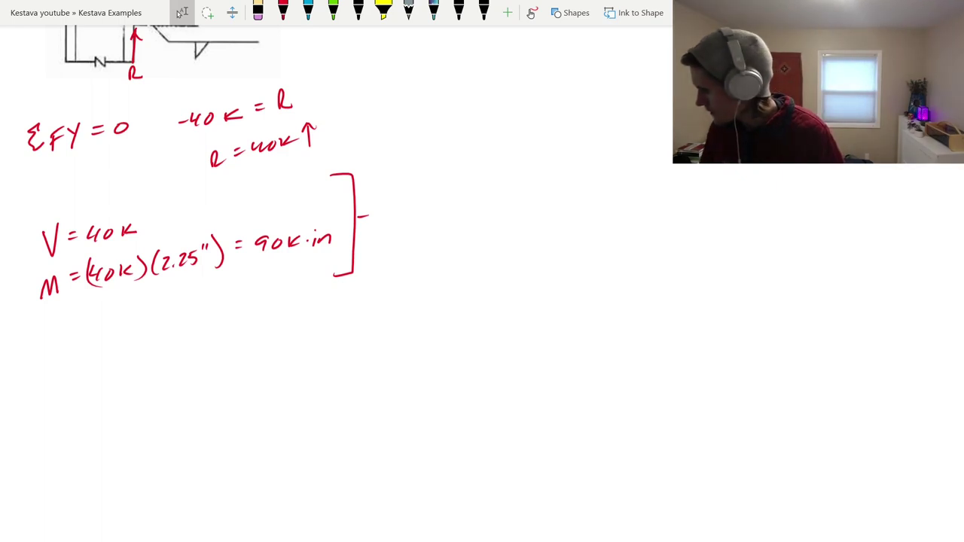
click(283, 11)
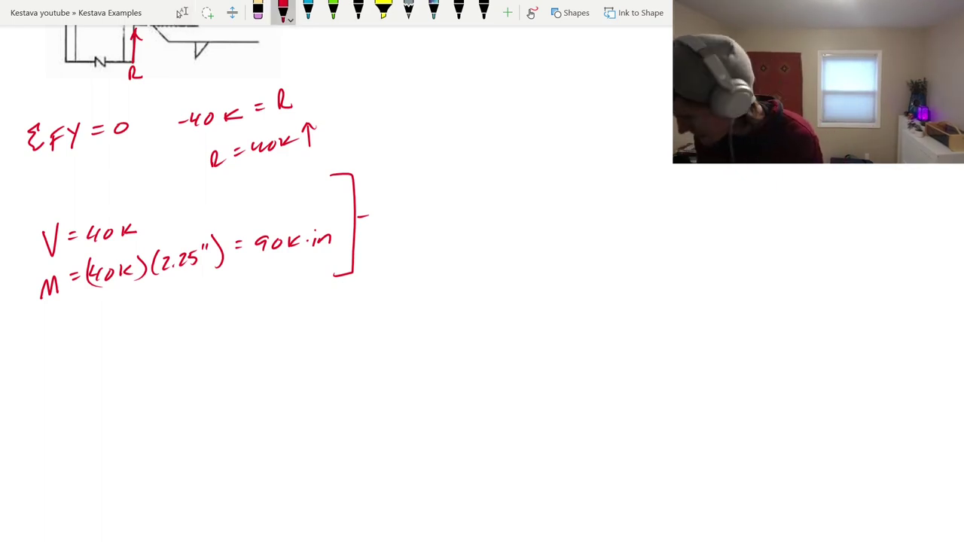
click(54, 369)
mouse_move(39, 360)
mouse_down()
mouse_move(45, 373)
mouse_move(72, 372)
mouse_up()
drag(80, 365, 107, 364)
drag(36, 384, 128, 374)
drag(60, 406, 50, 426)
mouse_move(45, 418)
mouse_down()
mouse_move(58, 416)
mouse_move(65, 430)
mouse_move(91, 406)
mouse_up()
- Write fv = V/L → 40k over a fraction bar
mouse_move(81, 413)
mouse_down()
mouse_move(132, 386)
mouse_move(135, 430)
mouse_up()
scroll(332, 301, down, 1)
mouse_move(151, 361)
mouse_down()
mouse_move(192, 355)
mouse_move(182, 362)
mouse_up()
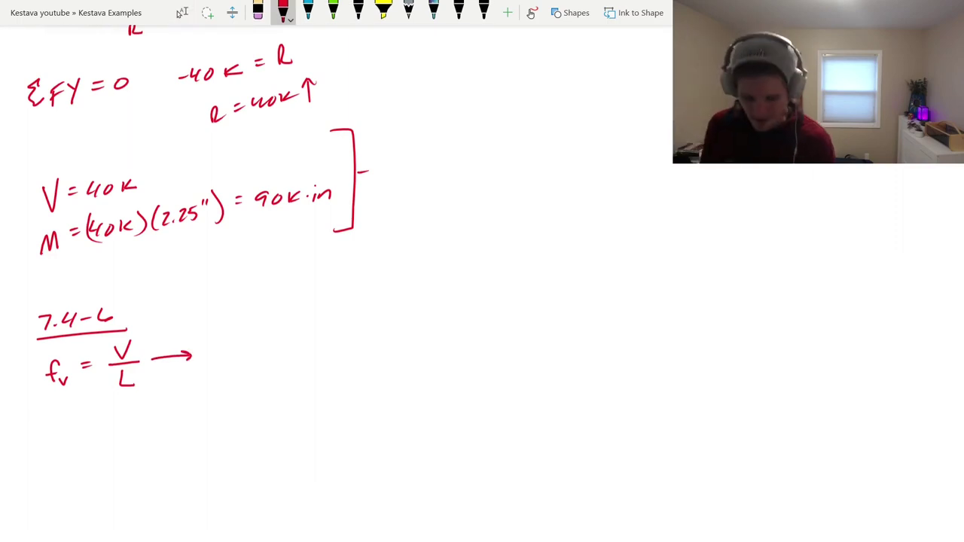
drag(220, 327, 226, 340)
drag(239, 329, 264, 337)
drag(211, 349, 272, 347)
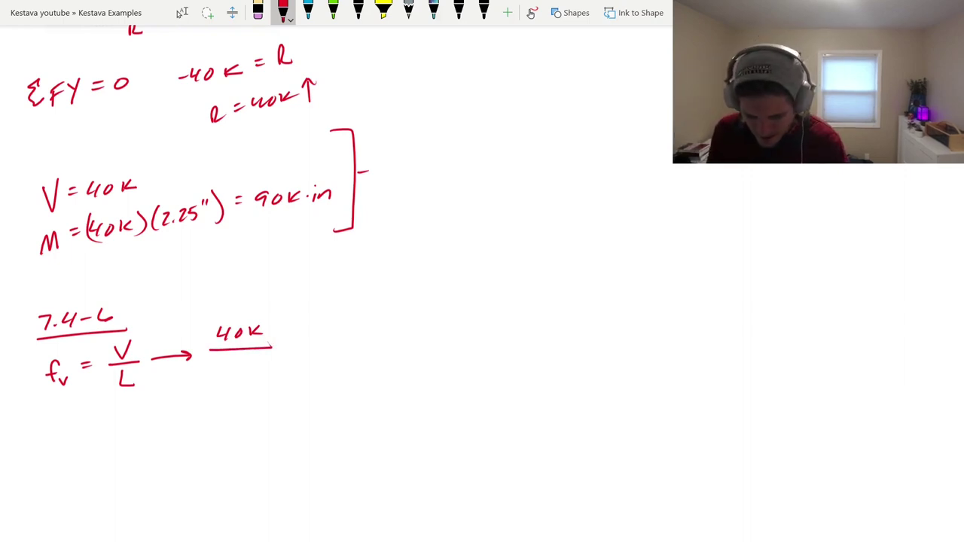
scroll(339, 286, up, 7)
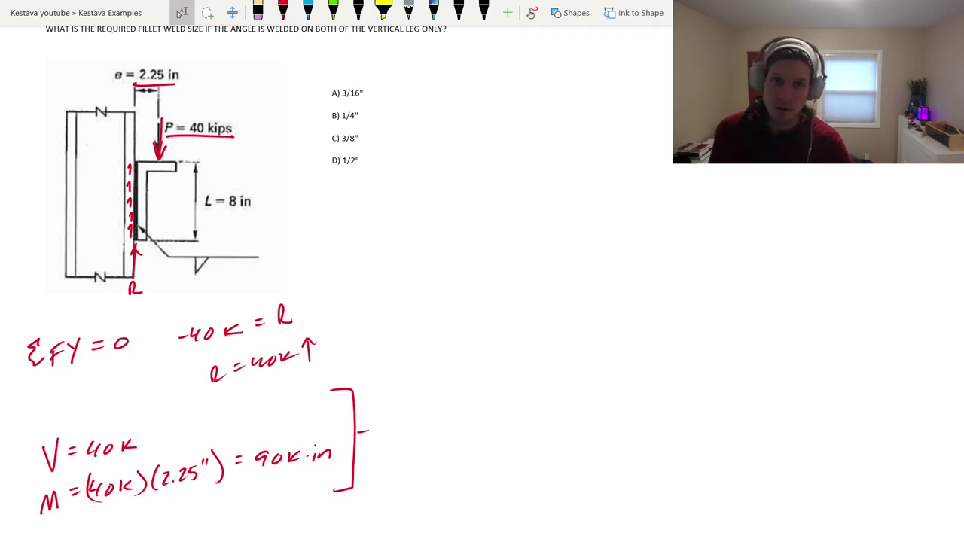
- Box L = 8 in in red and add a left-pointing arrow above it
click(282, 11)
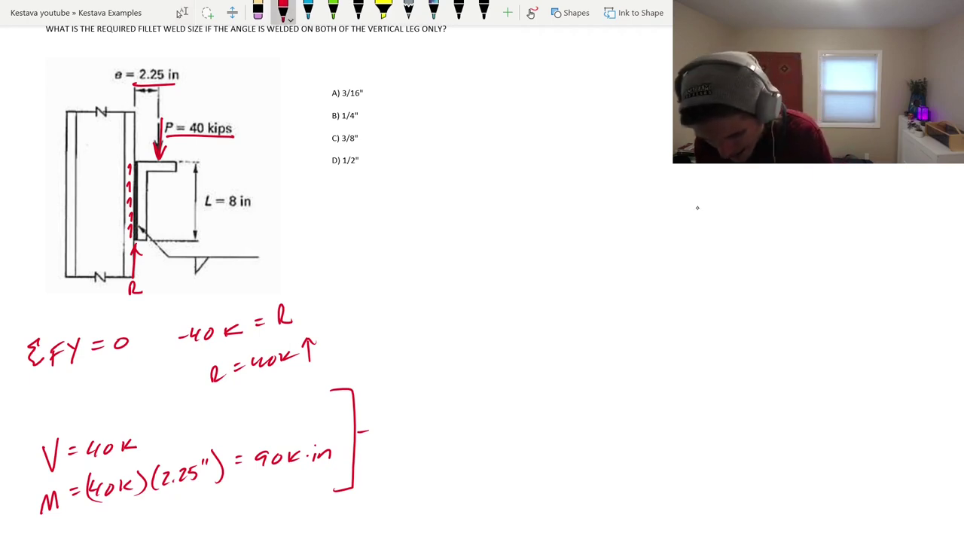
mouse_move(202, 193)
mouse_down()
mouse_move(201, 214)
mouse_move(256, 213)
mouse_move(256, 193)
mouse_move(257, 213)
mouse_up()
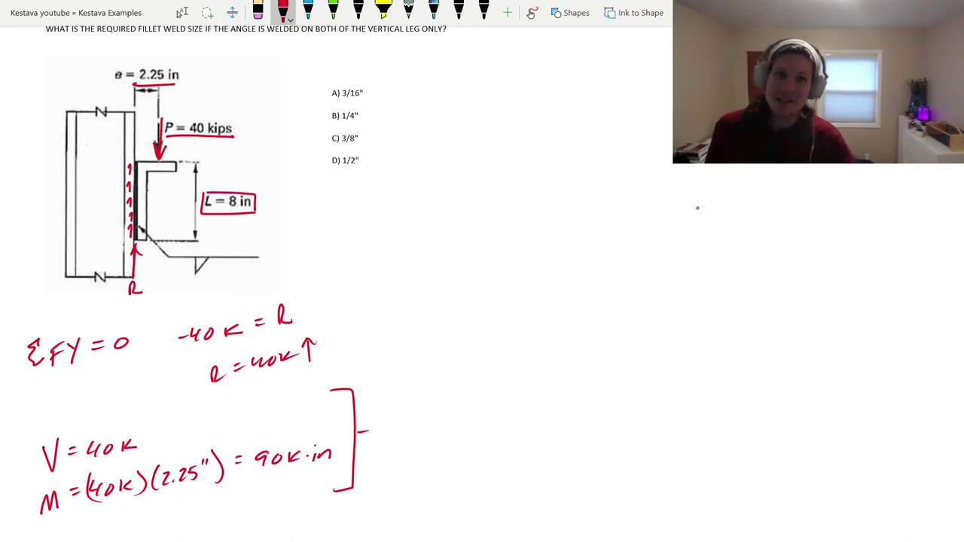
mouse_move(244, 176)
mouse_down()
mouse_move(214, 175)
mouse_move(223, 182)
mouse_up()
- Sketch the leg as a rectangle with both sides marked as welds and an 8" height dimension
drag(327, 203, 402, 201)
drag(327, 204, 401, 197)
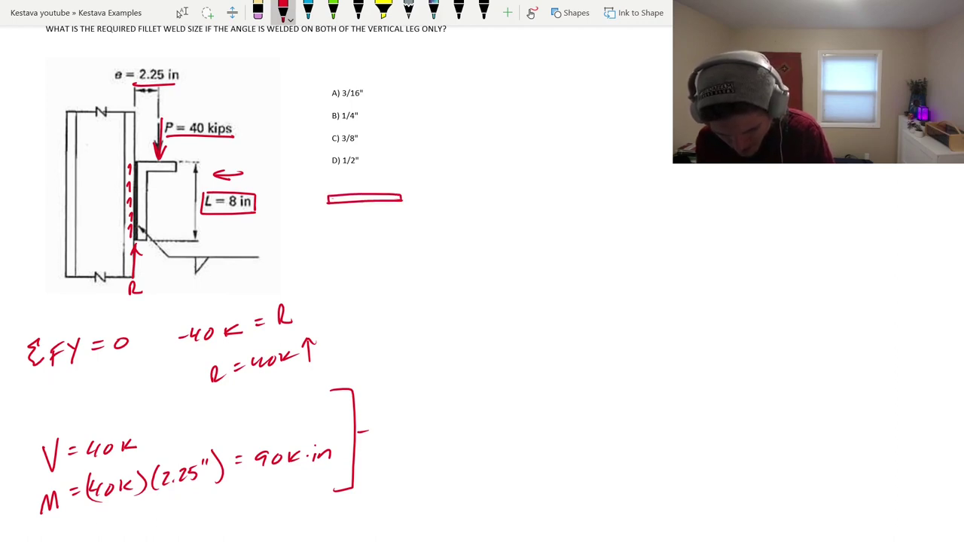
drag(328, 205, 328, 263)
drag(400, 202, 398, 259)
drag(330, 262, 401, 256)
drag(403, 202, 399, 250)
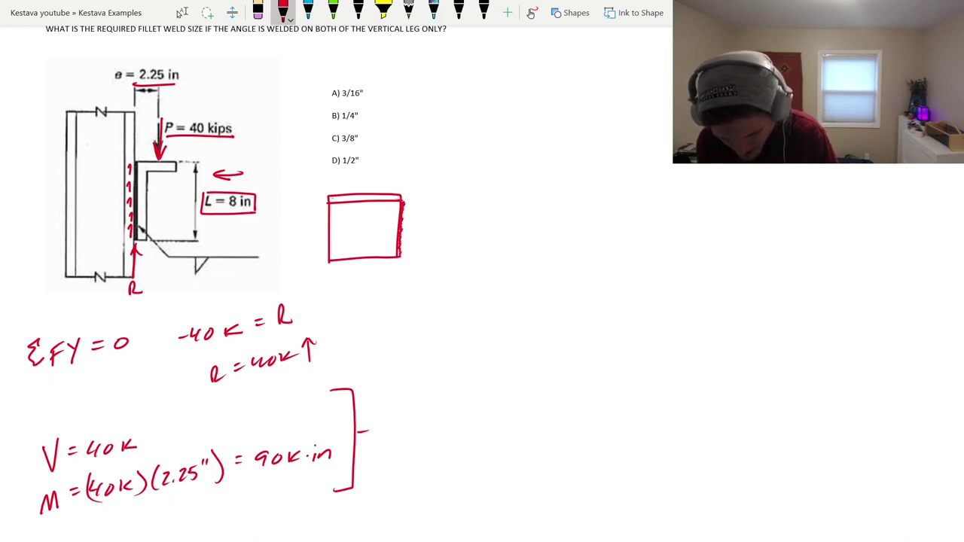
drag(325, 205, 325, 260)
mouse_move(410, 202)
mouse_down()
mouse_move(424, 202)
mouse_move(416, 256)
mouse_move(419, 209)
mouse_move(429, 219)
mouse_up()
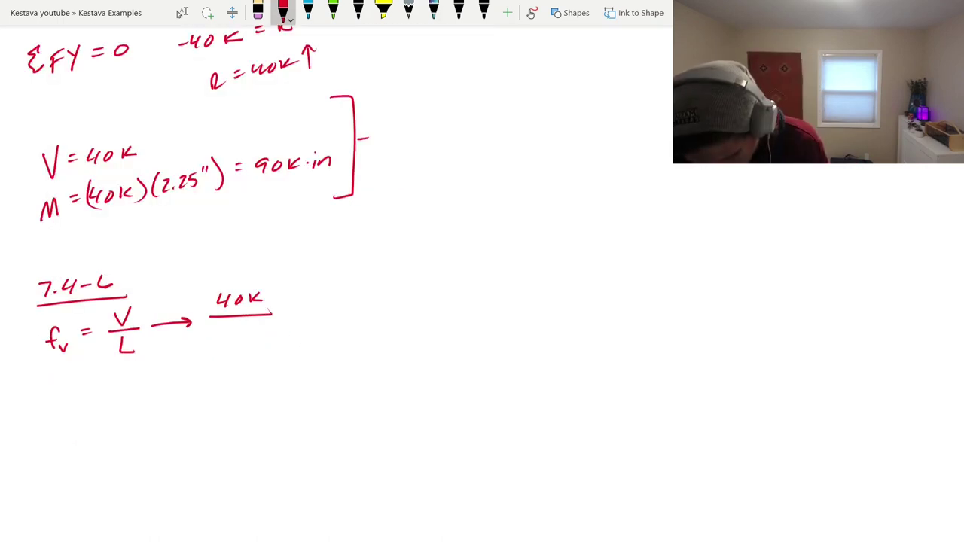
- Write 16" under 40k and add = 2.5k/in as the shear result
drag(222, 327, 231, 339)
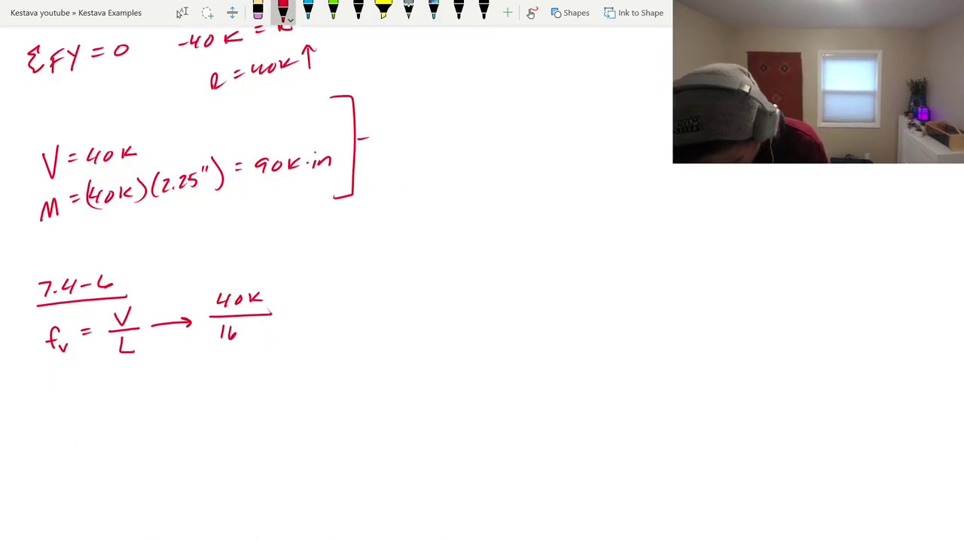
drag(288, 306, 295, 306)
drag(288, 311, 316, 315)
click(320, 309)
mouse_move(327, 299)
mouse_down()
mouse_move(324, 311)
mouse_move(336, 297)
mouse_move(347, 306)
mouse_up()
mouse_move(357, 295)
mouse_down()
mouse_move(365, 311)
mouse_move(394, 306)
mouse_up()
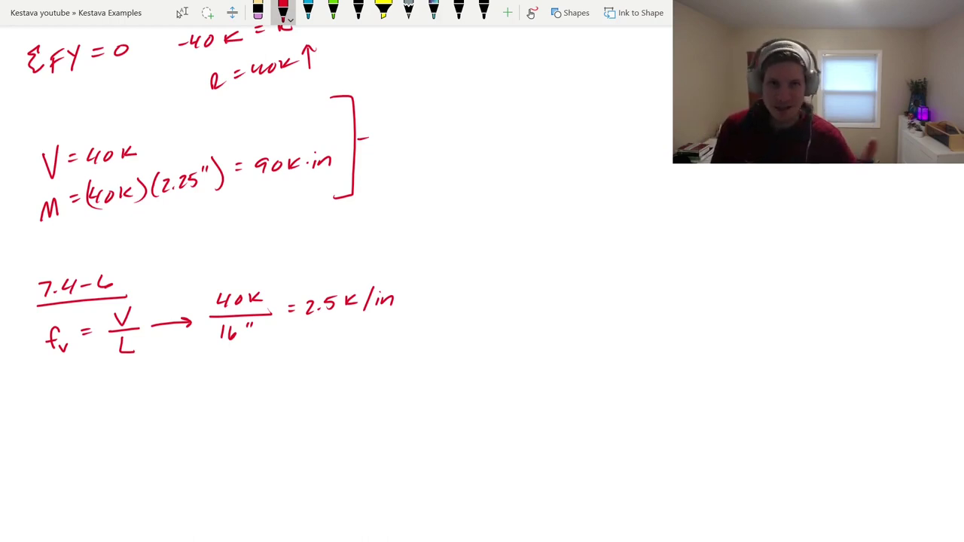
- Write fb = M/S → 90k·in below fv and underline the 90k·in
mouse_move(54, 396)
mouse_down()
mouse_move(43, 418)
mouse_move(50, 407)
mouse_move(63, 419)
mouse_move(89, 398)
mouse_up()
drag(81, 405, 90, 404)
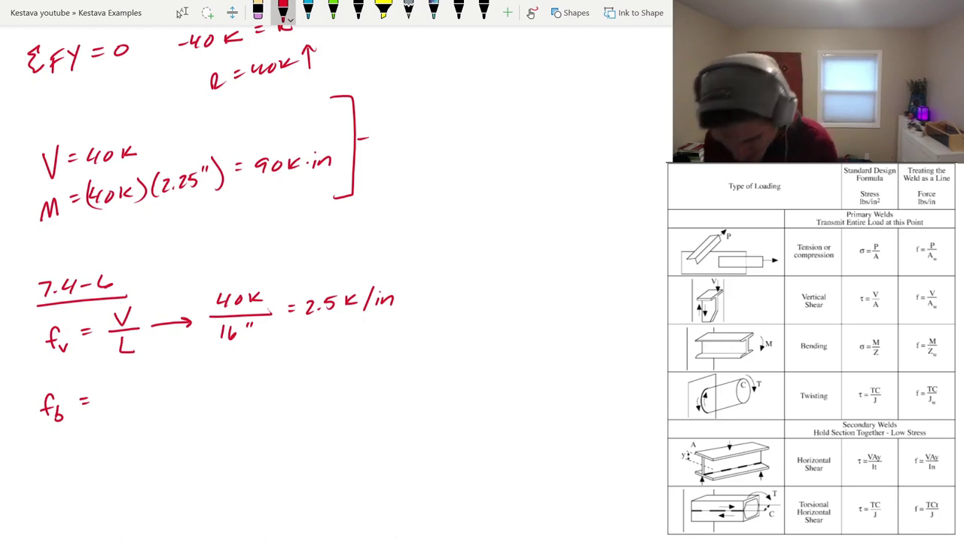
mouse_move(115, 391)
mouse_down()
mouse_move(138, 387)
mouse_move(122, 398)
mouse_move(138, 395)
mouse_move(125, 423)
mouse_up()
drag(157, 392, 194, 390)
mouse_move(185, 383)
mouse_down()
mouse_move(198, 389)
mouse_move(189, 397)
mouse_up()
mouse_move(228, 364)
mouse_down()
mouse_move(224, 375)
mouse_move(234, 367)
mouse_up()
mouse_move(246, 362)
mouse_down()
mouse_move(247, 373)
mouse_move(268, 371)
mouse_up()
click(261, 368)
drag(274, 370, 285, 371)
drag(219, 385, 289, 376)
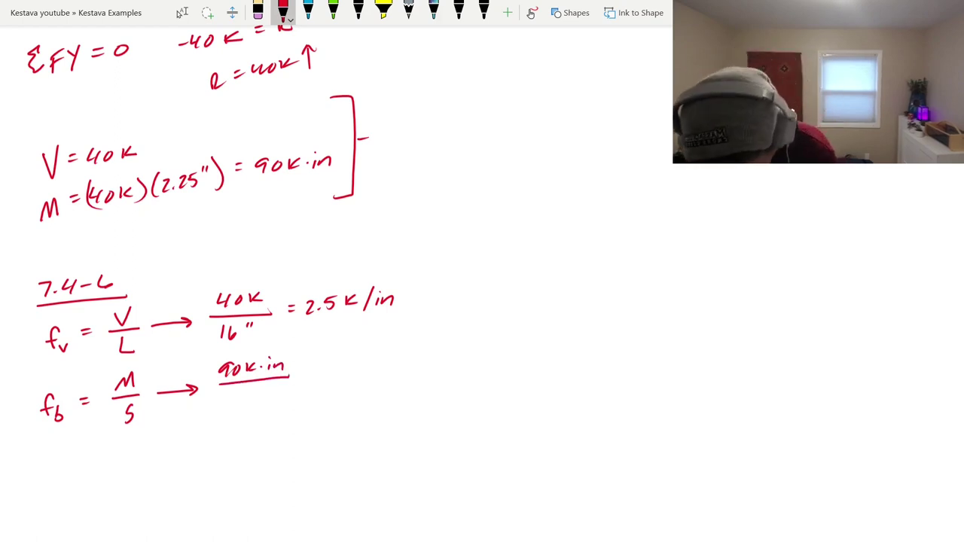
- Draw an arrow right of the fb work and two vertical weld lines
mouse_move(424, 372)
mouse_down()
mouse_move(574, 357)
mouse_move(568, 364)
mouse_up()
scroll(302, 230, up, 1)
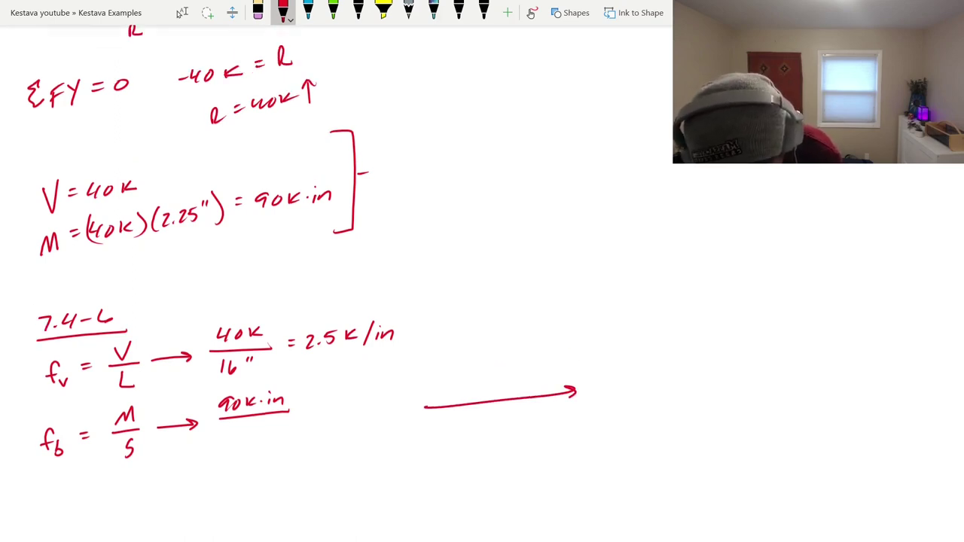
drag(644, 340, 640, 425)
drag(707, 338, 703, 431)
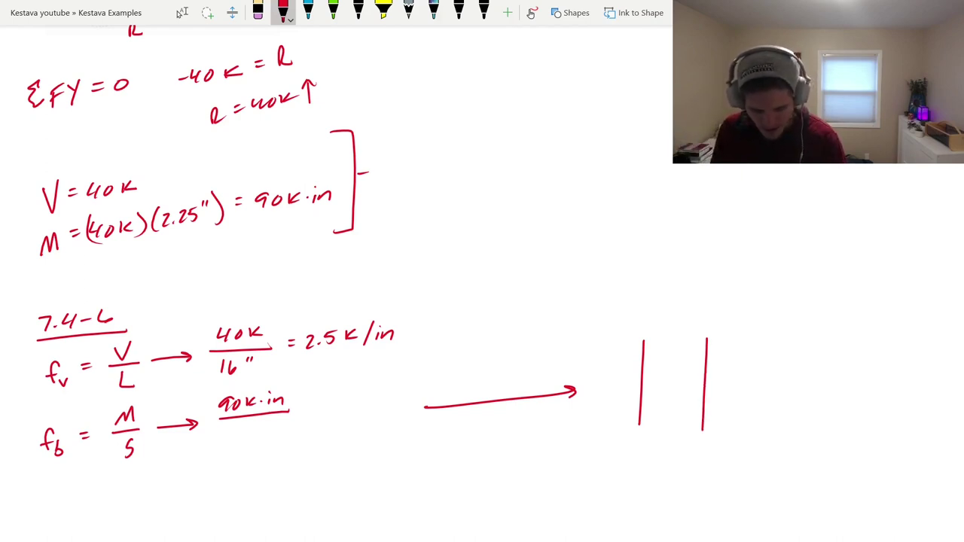
- Dimension the weld lines with an 8" height and a width dimension above them
click(207, 12)
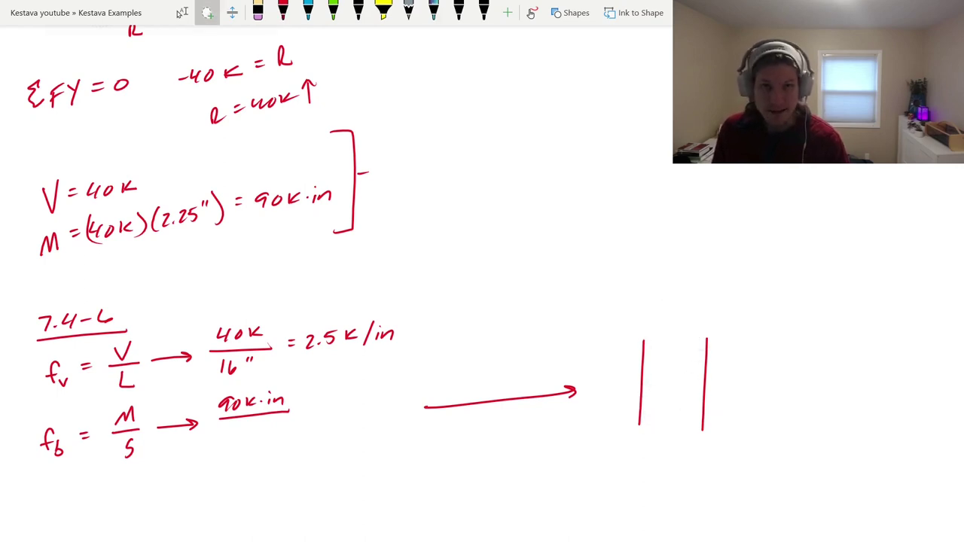
click(282, 10)
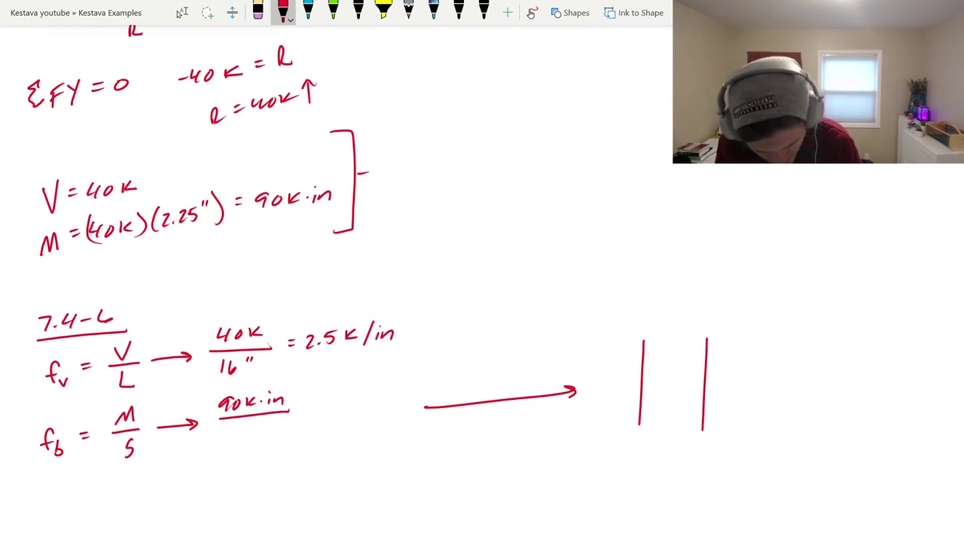
mouse_move(721, 337)
mouse_down()
mouse_move(730, 427)
mouse_move(738, 428)
mouse_move(728, 431)
mouse_move(738, 330)
mouse_up()
drag(746, 364, 746, 368)
drag(752, 358, 752, 363)
drag(757, 356, 757, 361)
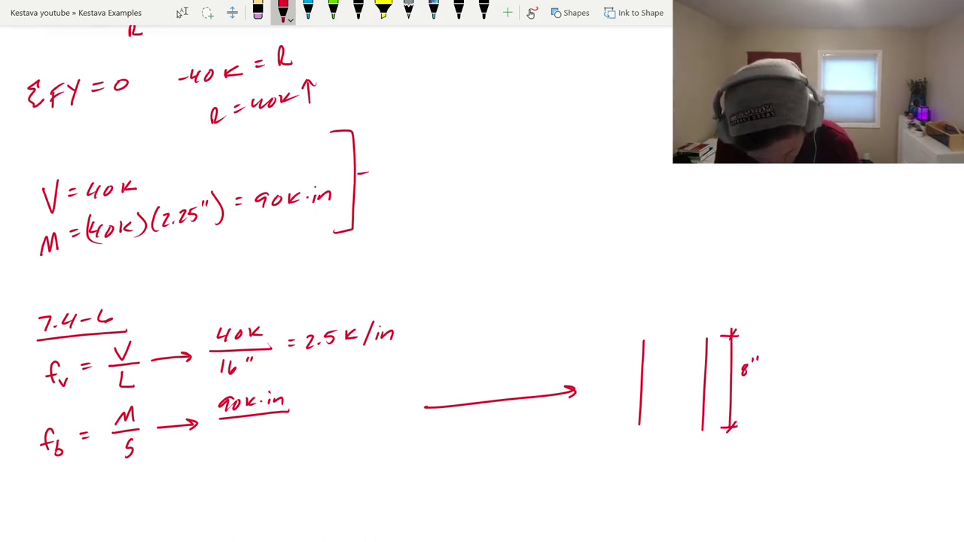
drag(644, 310, 644, 325)
mouse_move(638, 318)
mouse_down()
mouse_move(706, 323)
mouse_move(713, 309)
mouse_up()
- Add a width line to the rectangle sketch and mark the unknown width with '?'
scroll(180, 13, up, 5)
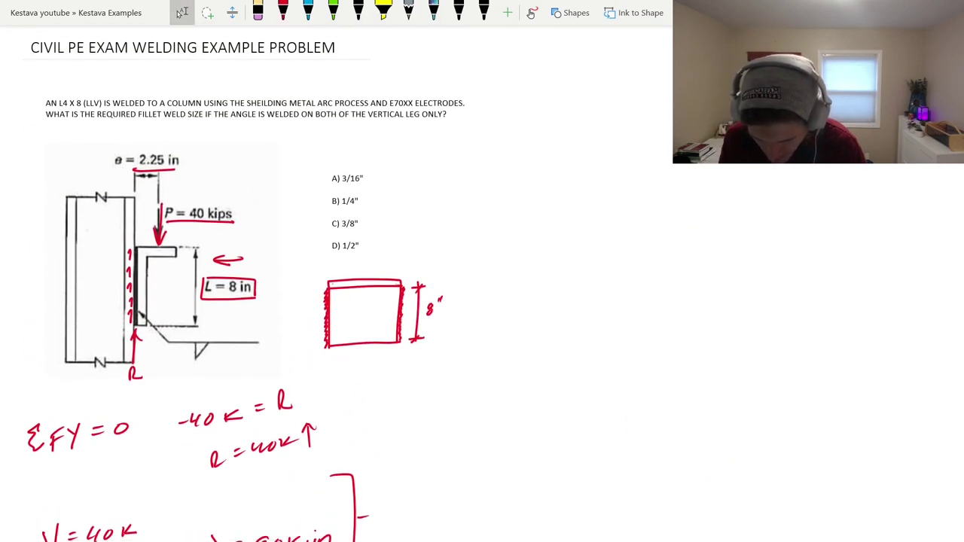
scroll(182, 13, down, 1)
click(283, 9)
mouse_move(328, 245)
mouse_down()
mouse_move(401, 248)
mouse_move(406, 240)
mouse_move(369, 234)
mouse_up()
scroll(182, 13, down, 10)
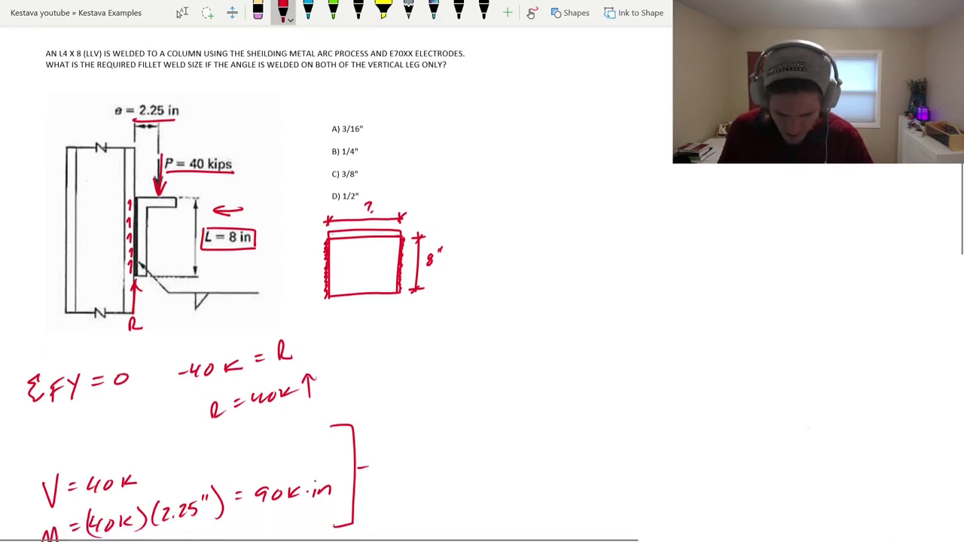
click(181, 13)
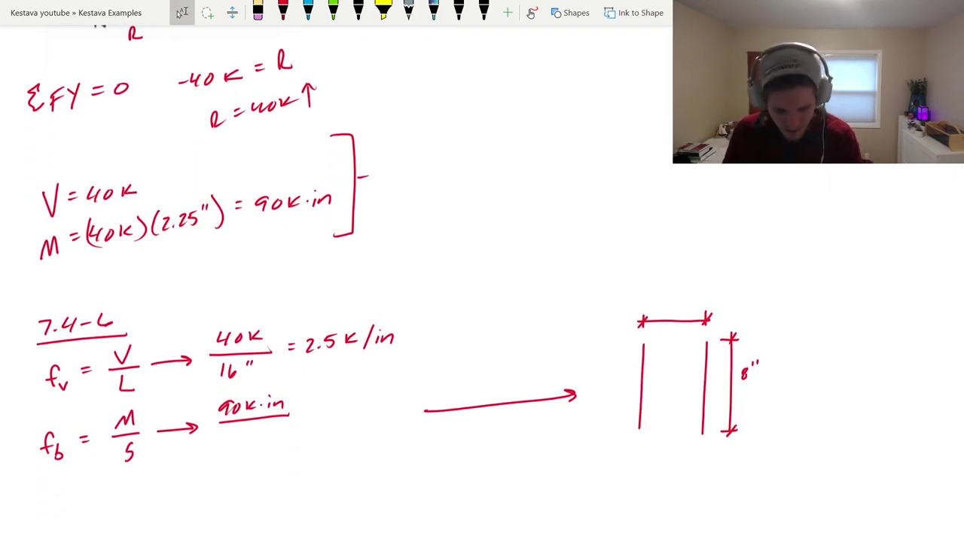
click(283, 9)
drag(672, 297, 675, 304)
click(676, 307)
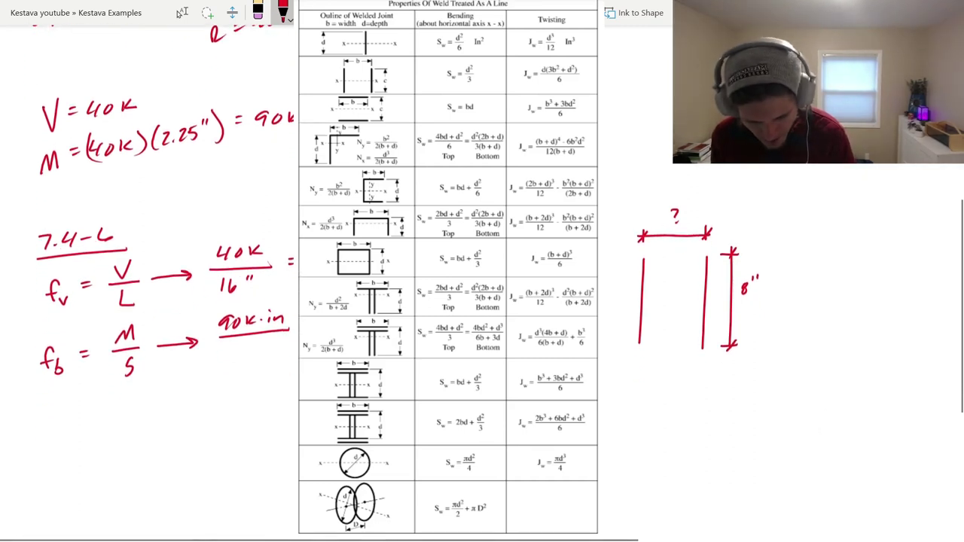
- Circle the weld sketch in red and write Sx = d²/3 beneath it
click(182, 12)
click(282, 9)
drag(720, 197, 727, 202)
scroll(704, 301, up, 2)
mouse_move(633, 456)
mouse_down()
mouse_move(619, 477)
mouse_move(640, 485)
mouse_up()
mouse_move(640, 474)
mouse_down()
mouse_move(630, 484)
mouse_move(662, 458)
mouse_up()
drag(652, 465, 677, 468)
key(ctrl+z)
mouse_move(688, 456)
mouse_down()
mouse_move(690, 470)
mouse_move(707, 448)
mouse_up()
mouse_move(668, 474)
mouse_down()
mouse_move(722, 468)
mouse_move(688, 495)
mouse_up()
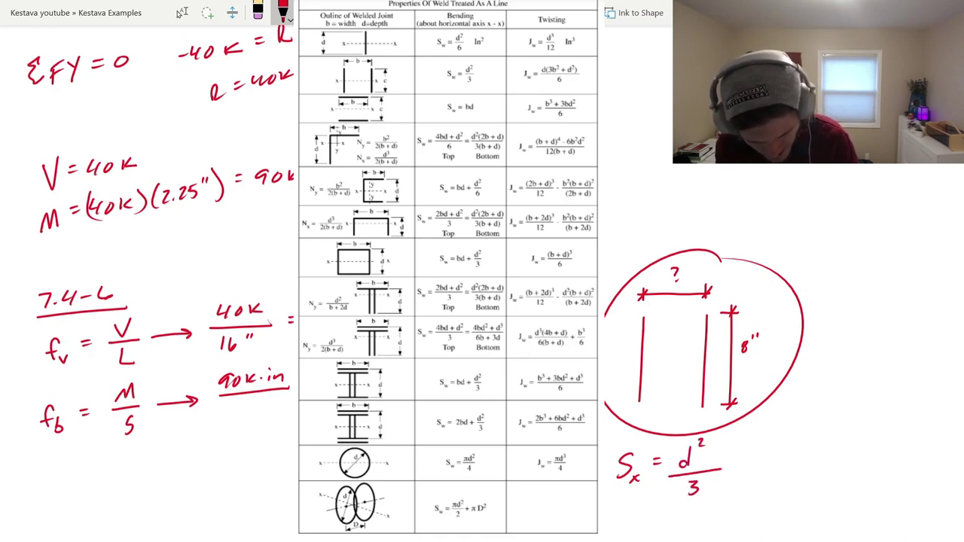
- Label the sketch's height dimension as d and its width as b
drag(756, 340, 765, 340)
drag(757, 348, 766, 347)
drag(778, 327, 771, 346)
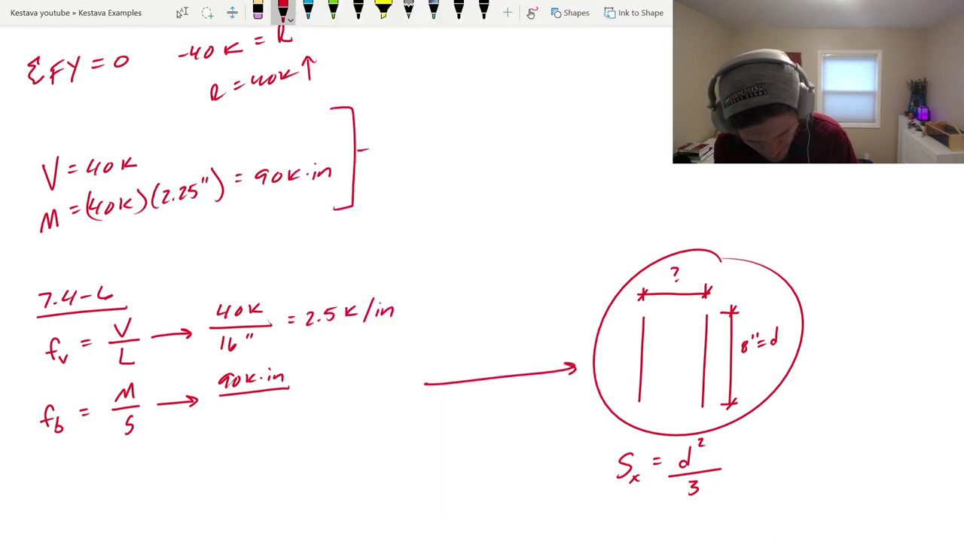
drag(682, 271, 704, 273)
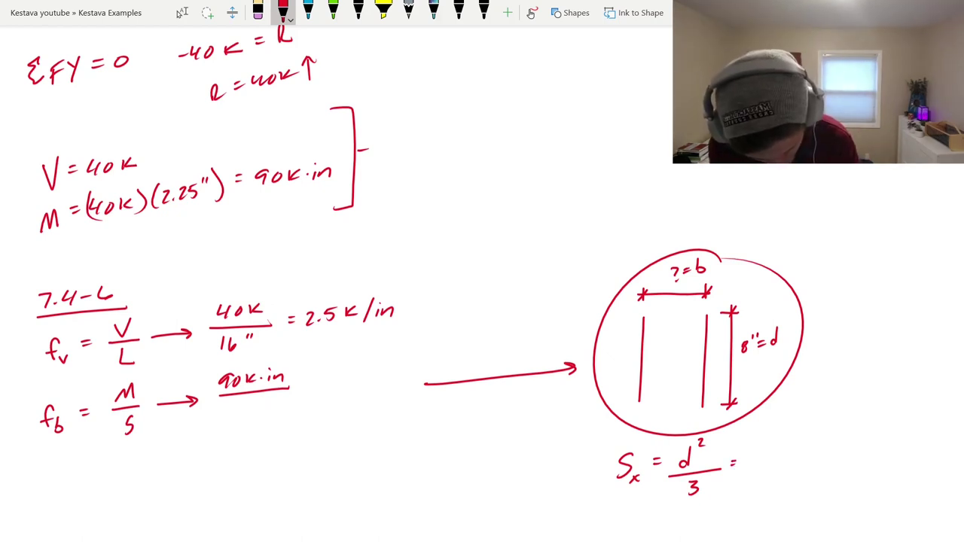
- Substitute to get Sx = (8)²/3 = 21.33 in²
mouse_move(759, 440)
mouse_down()
mouse_move(746, 455)
mouse_move(771, 453)
mouse_move(781, 429)
mouse_up()
mouse_move(742, 466)
mouse_down()
mouse_move(779, 460)
mouse_move(761, 480)
mouse_up()
drag(788, 447, 812, 452)
mouse_move(817, 438)
mouse_down()
mouse_move(816, 451)
mouse_move(846, 448)
mouse_up()
drag(849, 446, 860, 448)
drag(865, 424, 875, 430)
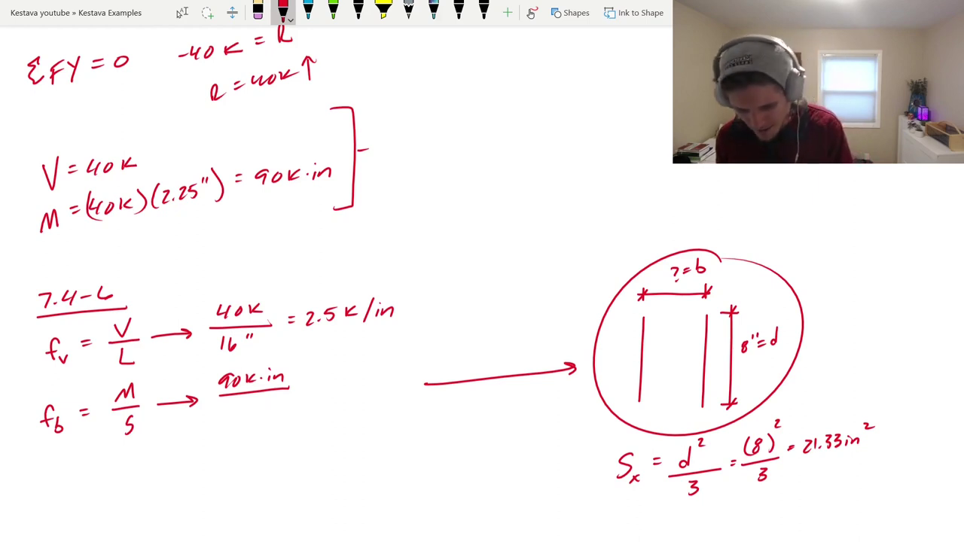
- Sketch a narrow side view with end ticks and a small arrow beside it
drag(445, 161, 442, 244)
drag(449, 164, 444, 244)
drag(442, 154, 453, 155)
mouse_move(463, 188)
mouse_down()
mouse_move(463, 165)
mouse_move(462, 240)
mouse_up()
drag(456, 234, 465, 235)
drag(440, 155, 461, 156)
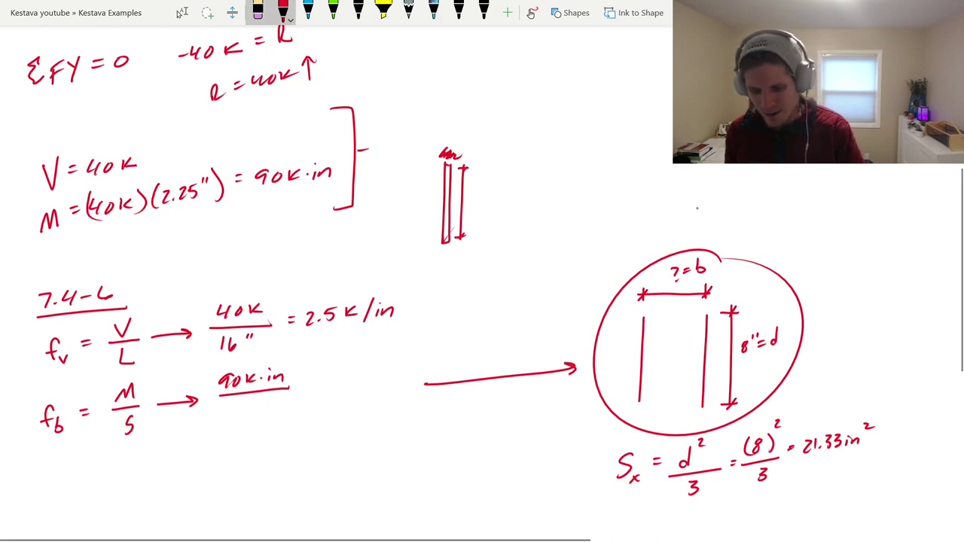
- Erase the side sketch and draw a dashed x-axis with an x mark and moment arrow across the weld lines
click(258, 9)
mouse_move(452, 155)
mouse_down()
mouse_move(443, 204)
mouse_move(464, 200)
mouse_up()
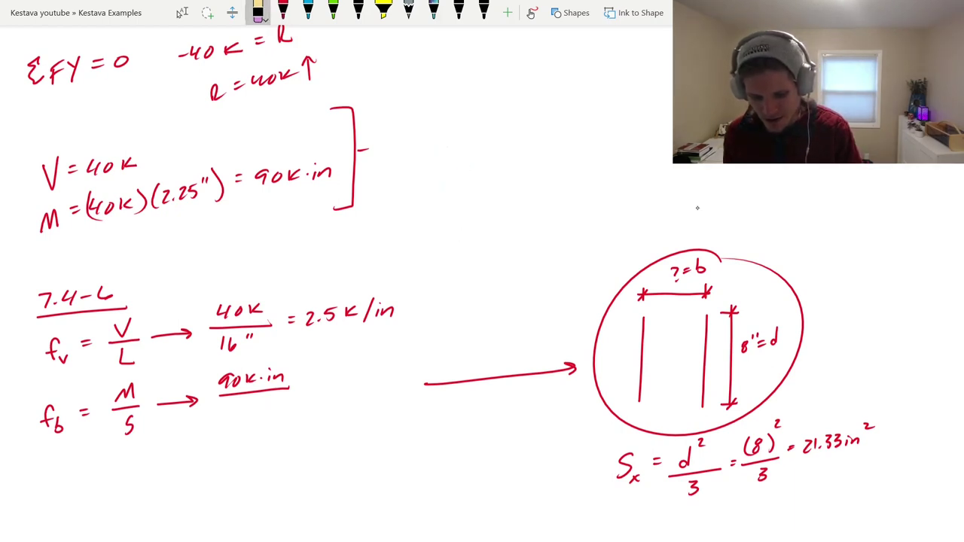
click(283, 9)
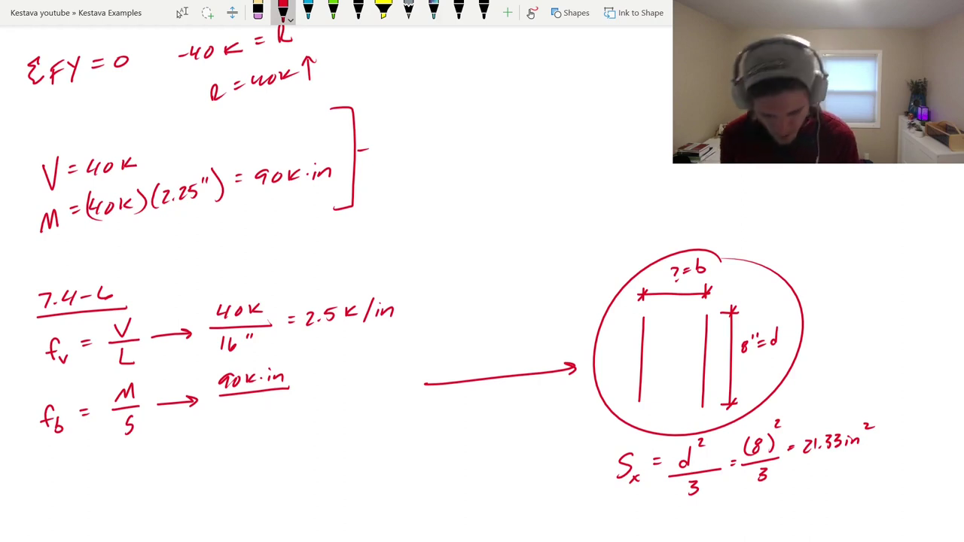
drag(606, 360, 612, 360)
drag(618, 360, 638, 360)
drag(644, 359, 649, 358)
drag(655, 360, 701, 360)
drag(707, 359, 729, 360)
drag(587, 354, 597, 364)
drag(597, 354, 587, 365)
drag(663, 325, 674, 378)
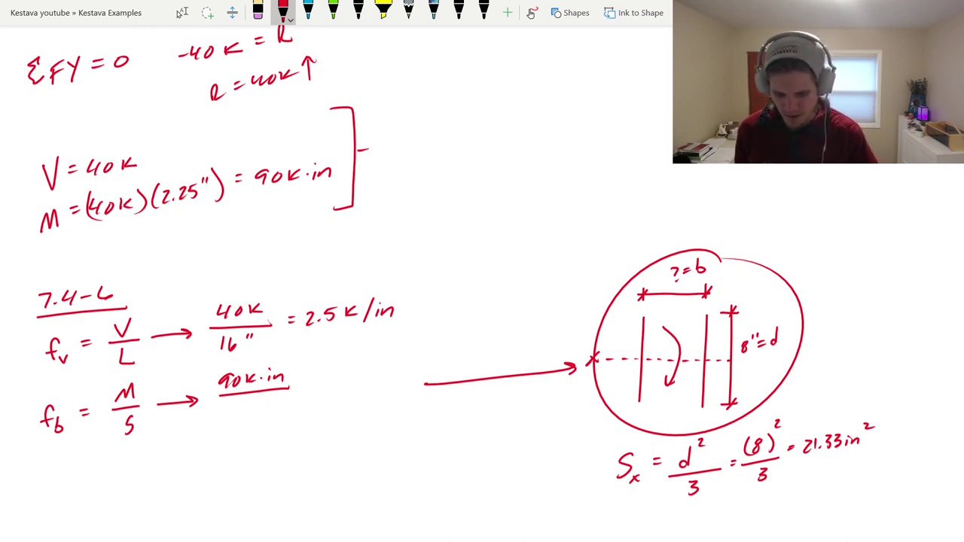
- Add curved moment arrows and an underlined A label on the angle and weld rectangle, undoing two extra arrows
scroll(452, 271, up, 10)
click(182, 13)
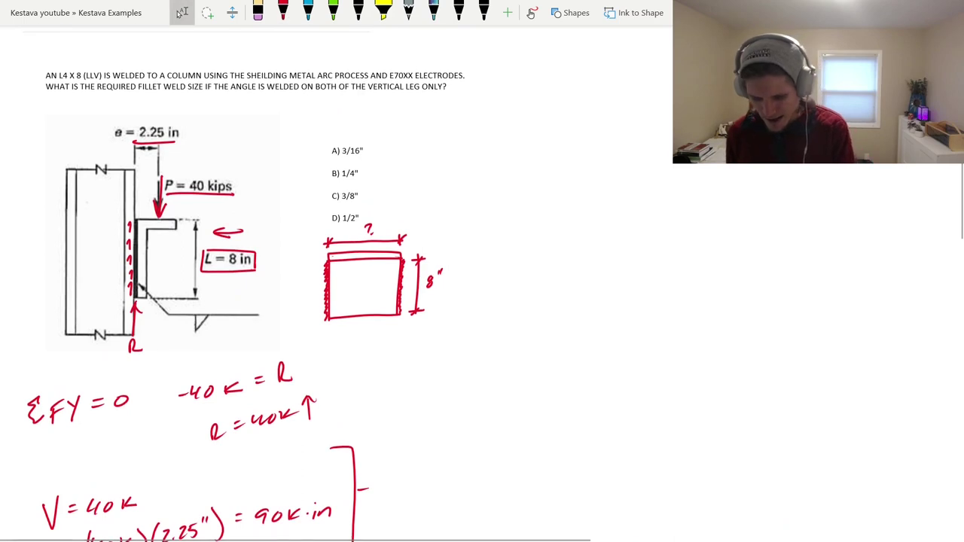
click(283, 13)
mouse_move(147, 224)
mouse_down()
mouse_move(162, 292)
mouse_move(172, 283)
mouse_up()
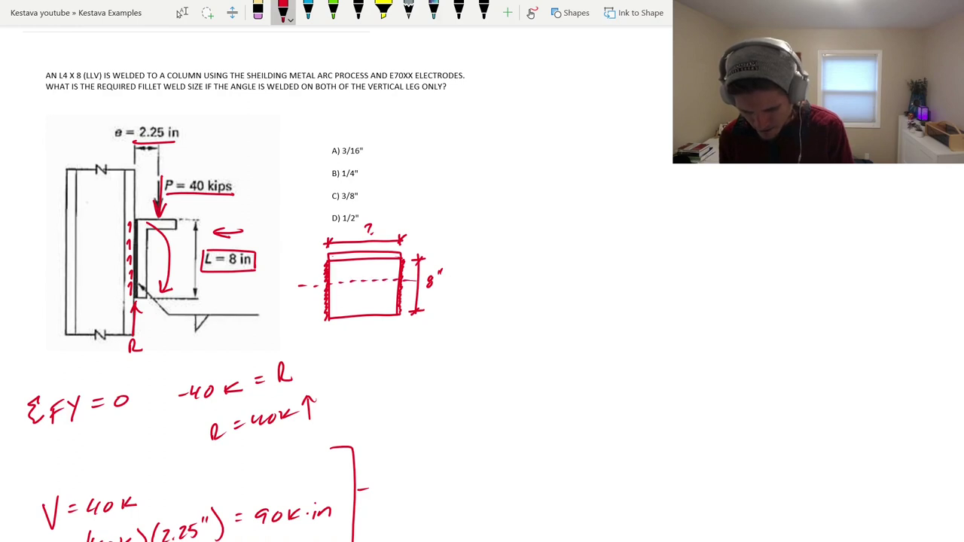
drag(249, 238, 259, 231)
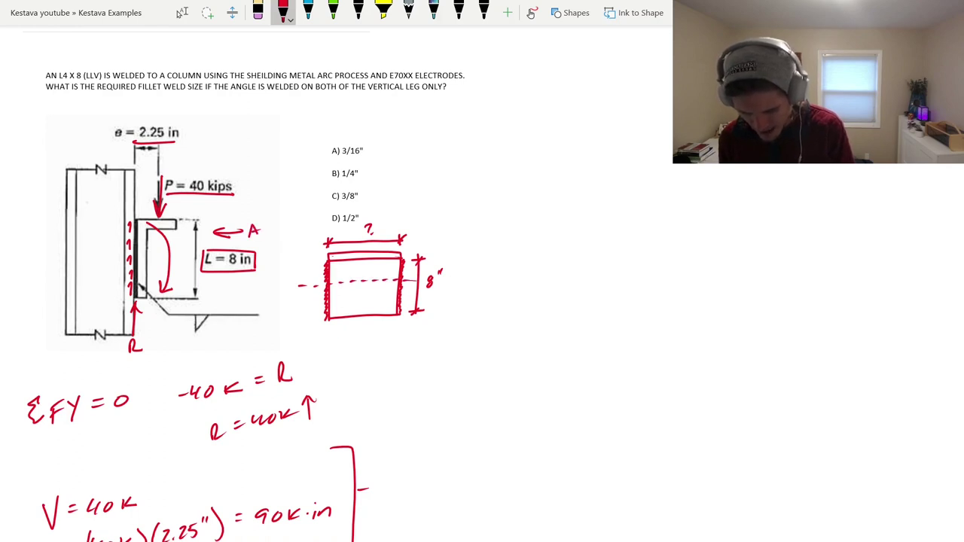
drag(338, 346, 349, 332)
drag(334, 349, 365, 347)
drag(376, 344, 384, 327)
drag(360, 263, 369, 304)
drag(281, 277, 290, 289)
mouse_move(402, 295)
mouse_down()
mouse_move(422, 298)
mouse_move(446, 326)
mouse_move(414, 301)
mouse_up()
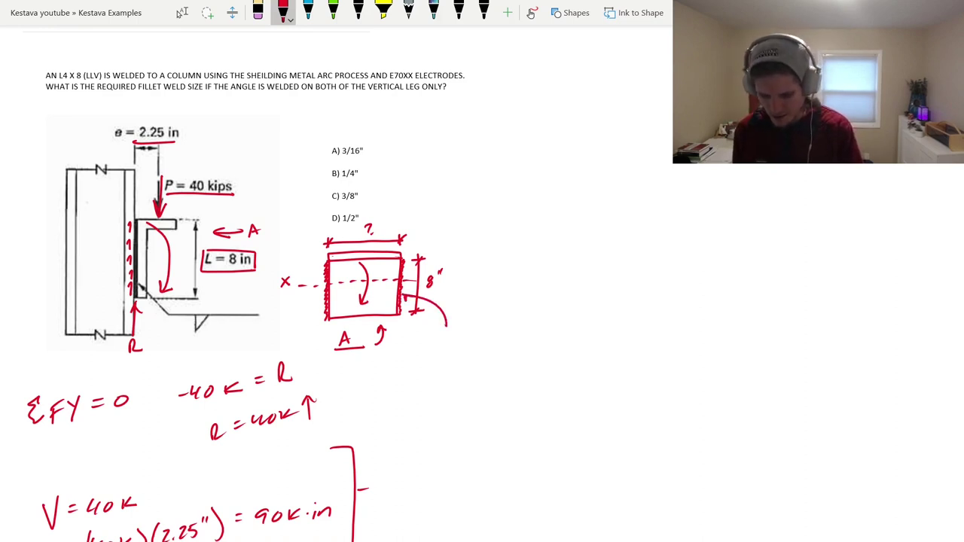
mouse_move(287, 323)
mouse_down()
mouse_move(318, 296)
mouse_move(318, 305)
mouse_up()
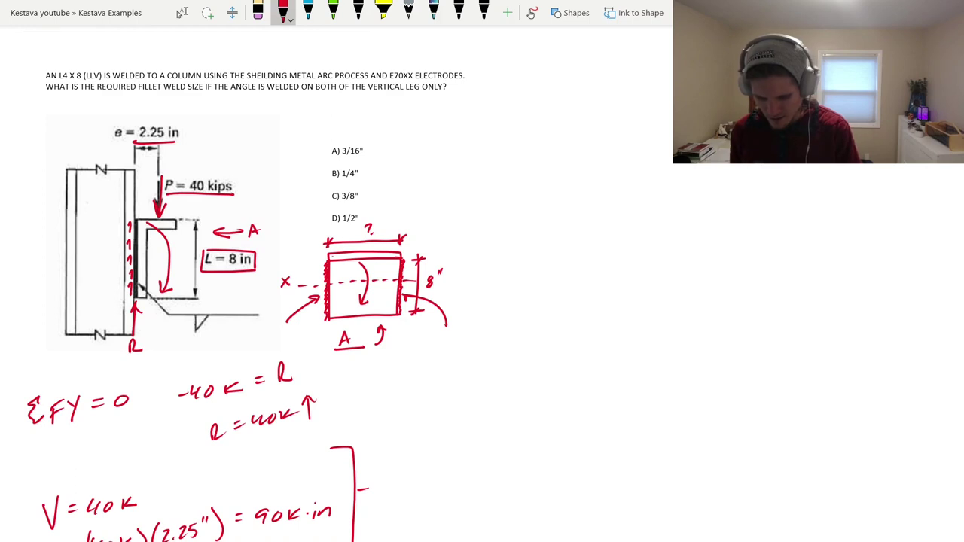
key(ctrl+z)
key(ctrl+z)
key(ctrl+z)
key(ctrl+z)
key(ctrl+z)
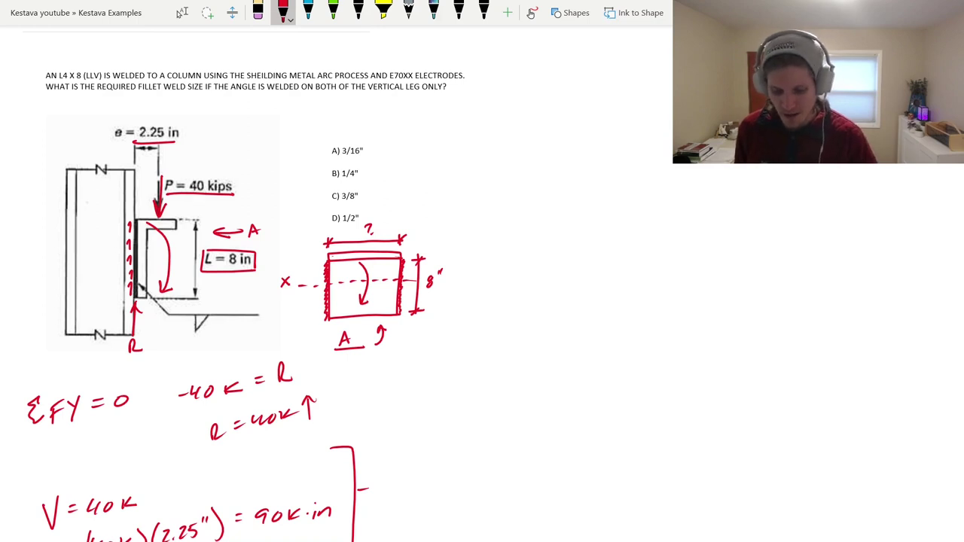
- Write 21.33 in² as the denominator under 90 k·in
scroll(482, 271, down, 10)
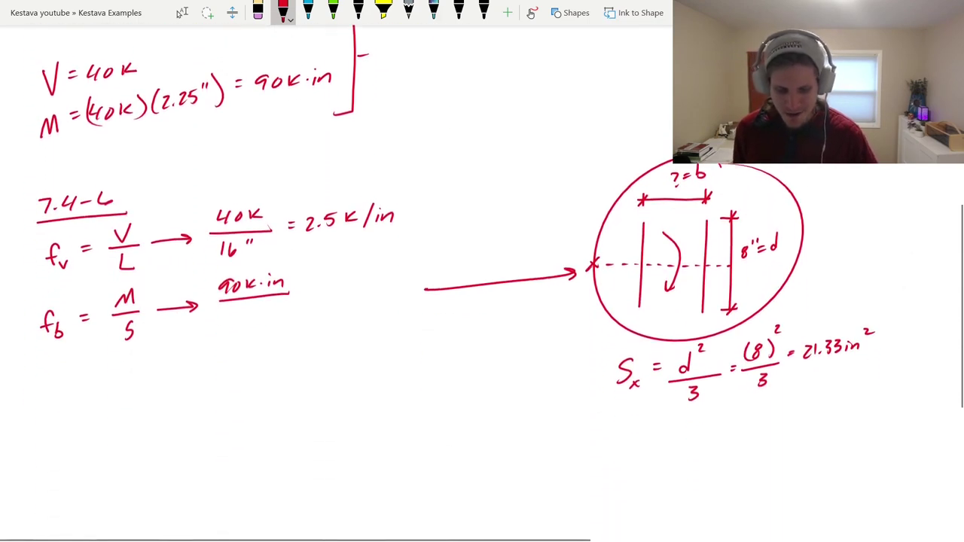
scroll(483, 271, down, 2)
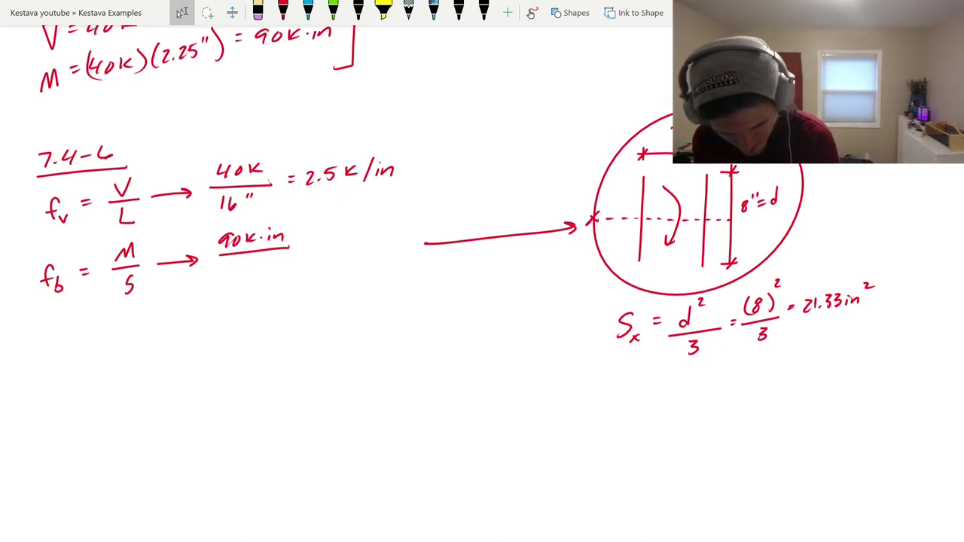
click(282, 9)
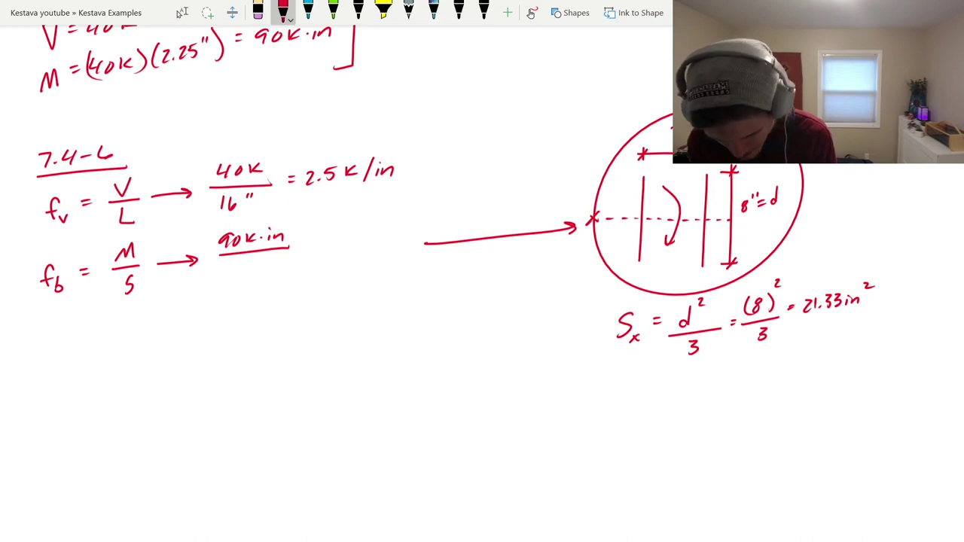
mouse_move(225, 263)
mouse_down()
mouse_move(234, 275)
mouse_move(284, 273)
mouse_up()
click(240, 275)
click(269, 259)
mouse_move(287, 256)
mouse_down()
mouse_move(295, 262)
mouse_move(314, 240)
mouse_up()
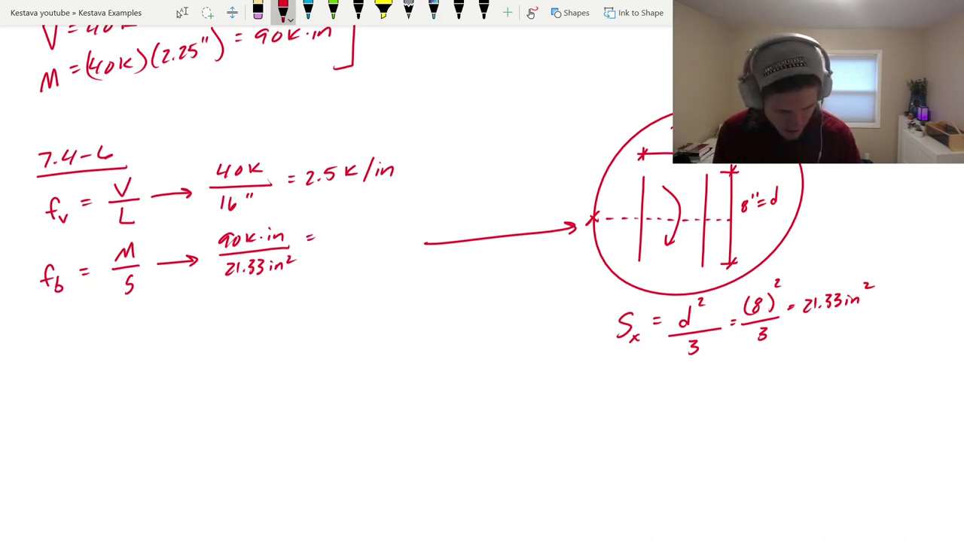
- Write the result = 4.21 k/in and bracket it together with the shear stress line
click(338, 242)
drag(325, 229, 352, 243)
mouse_move(365, 228)
mouse_down()
mouse_move(364, 238)
mouse_move(391, 237)
mouse_up()
click(386, 222)
drag(396, 235, 406, 235)
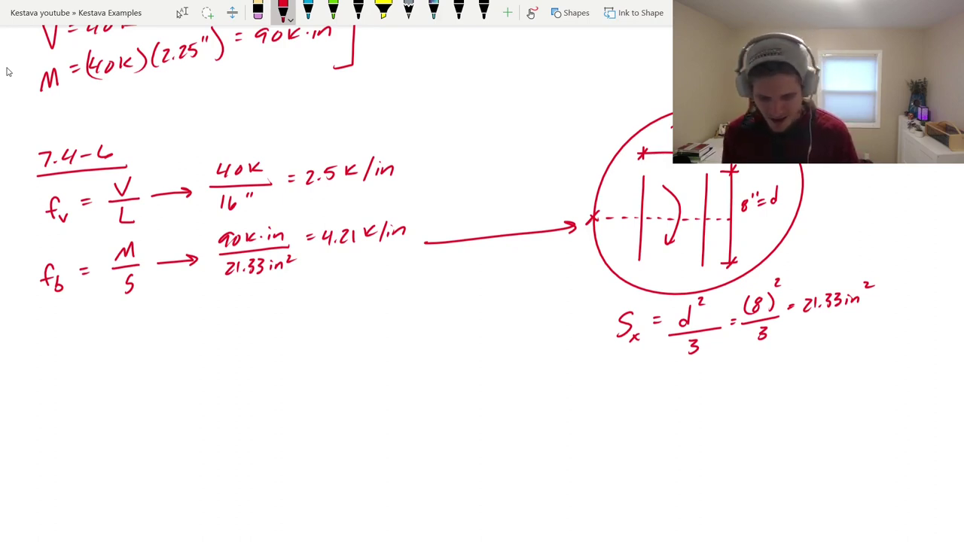
mouse_move(390, 145)
mouse_down()
mouse_move(415, 171)
mouse_move(406, 256)
mouse_up()
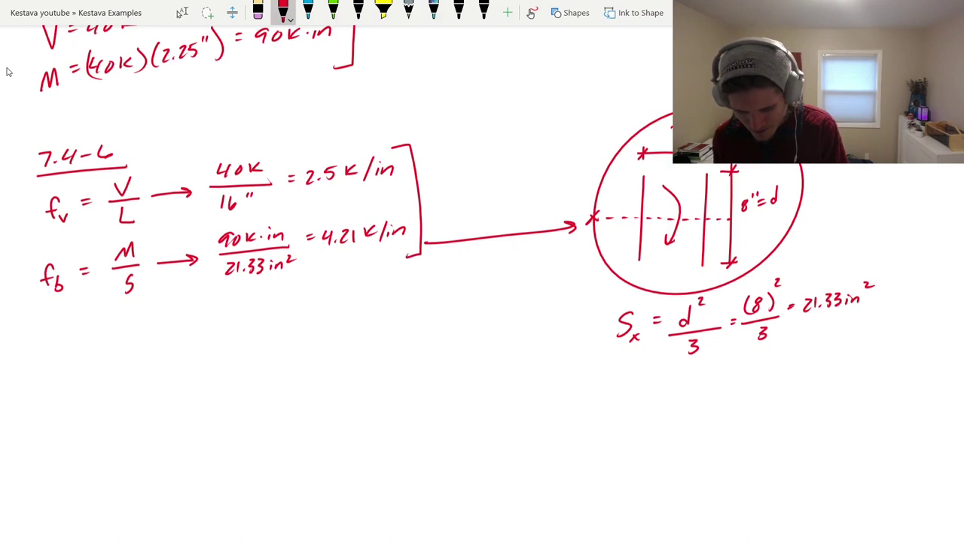
drag(420, 193, 431, 191)
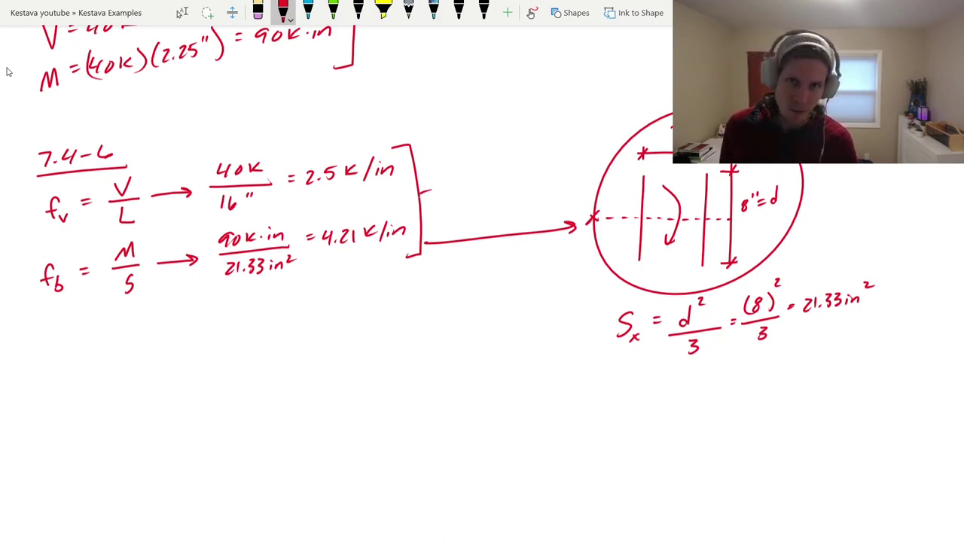
- Write fr = √(fv² + fb²), erasing a mistaken extra ft² term
mouse_move(69, 370)
mouse_down()
mouse_move(57, 394)
mouse_move(103, 367)
mouse_up()
drag(95, 374, 103, 373)
drag(126, 355, 226, 333)
mouse_move(154, 359)
mouse_down()
mouse_move(147, 379)
mouse_move(160, 373)
mouse_up()
mouse_move(157, 369)
mouse_down()
mouse_move(176, 354)
mouse_move(187, 366)
mouse_up()
drag(187, 362, 212, 360)
drag(214, 355, 219, 372)
drag(223, 342, 233, 348)
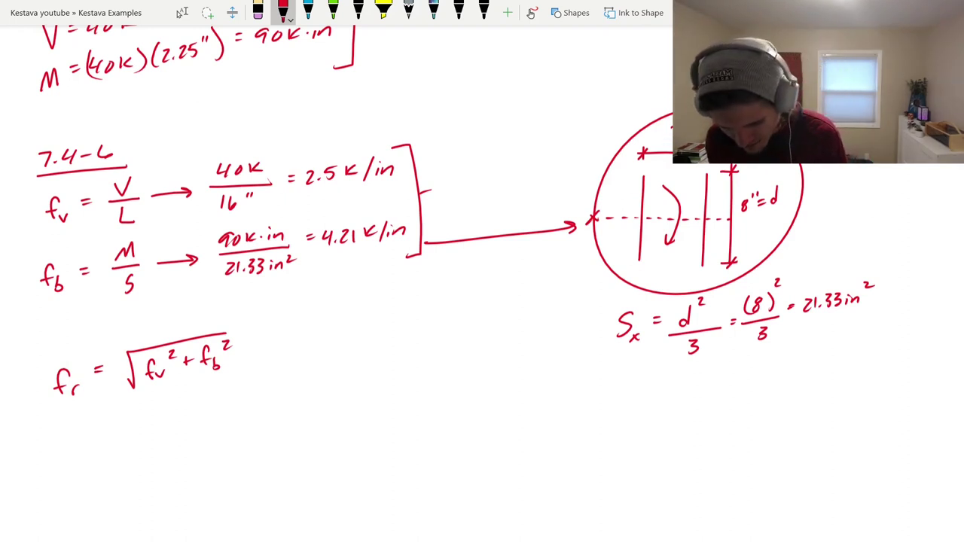
mouse_move(245, 341)
mouse_down()
mouse_move(245, 353)
mouse_move(268, 346)
mouse_move(276, 355)
mouse_up()
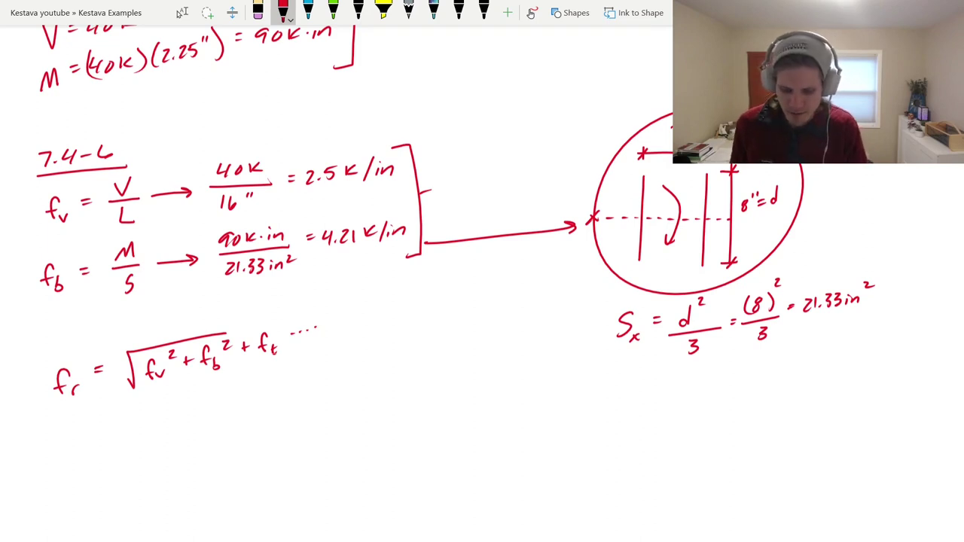
mouse_move(273, 321)
mouse_down()
mouse_move(244, 322)
mouse_move(280, 305)
mouse_up()
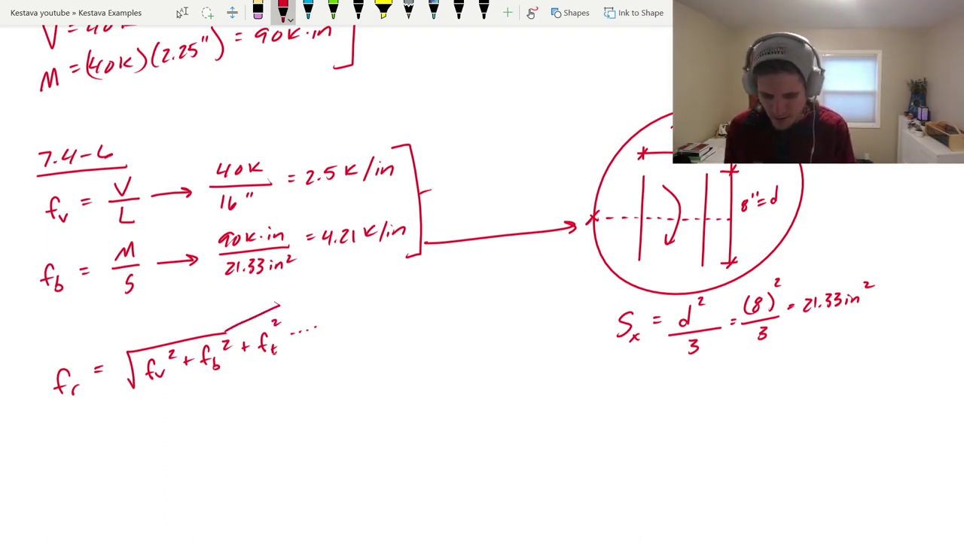
click(258, 11)
drag(226, 330, 281, 306)
mouse_move(262, 343)
mouse_down()
mouse_move(242, 353)
mouse_move(273, 350)
mouse_up()
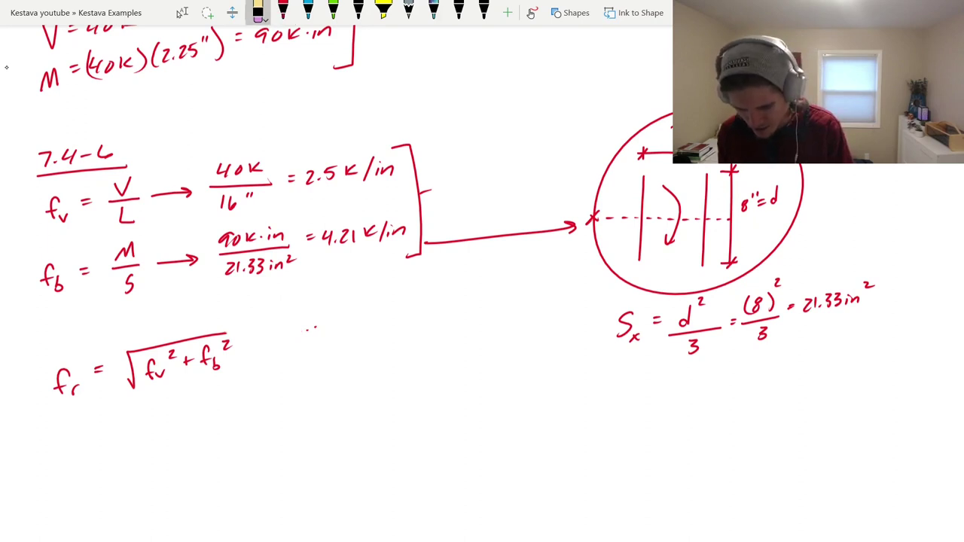
click(283, 11)
- Substitute the values below as fr = √(2.5² + 4.21²) =
mouse_move(69, 428)
mouse_down()
mouse_move(65, 451)
mouse_move(107, 434)
mouse_up()
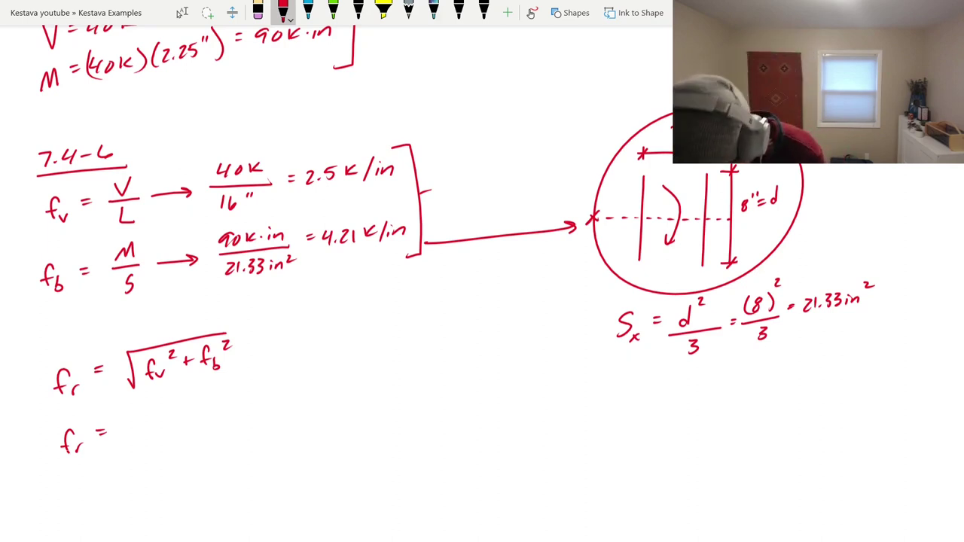
mouse_move(129, 423)
mouse_down()
mouse_move(134, 452)
mouse_move(230, 404)
mouse_up()
drag(148, 428, 162, 440)
click(158, 441)
mouse_move(163, 424)
mouse_down()
mouse_move(183, 422)
mouse_move(189, 434)
mouse_move(199, 426)
mouse_up()
drag(203, 415, 213, 424)
mouse_move(209, 416)
mouse_down()
mouse_move(210, 430)
mouse_move(229, 430)
mouse_move(276, 407)
mouse_up()
click(216, 428)
drag(267, 412, 303, 407)
- Write the result 4.9 k/in and draw a box around it
click(308, 411)
mouse_move(299, 398)
mouse_down()
mouse_move(299, 413)
mouse_move(336, 406)
mouse_up()
mouse_move(347, 394)
mouse_down()
mouse_move(340, 400)
mouse_move(351, 402)
mouse_up()
mouse_move(366, 386)
mouse_down()
mouse_move(358, 409)
mouse_move(370, 405)
mouse_up()
click(375, 390)
drag(378, 405, 388, 404)
drag(416, 366, 434, 405)
drag(420, 364, 425, 397)
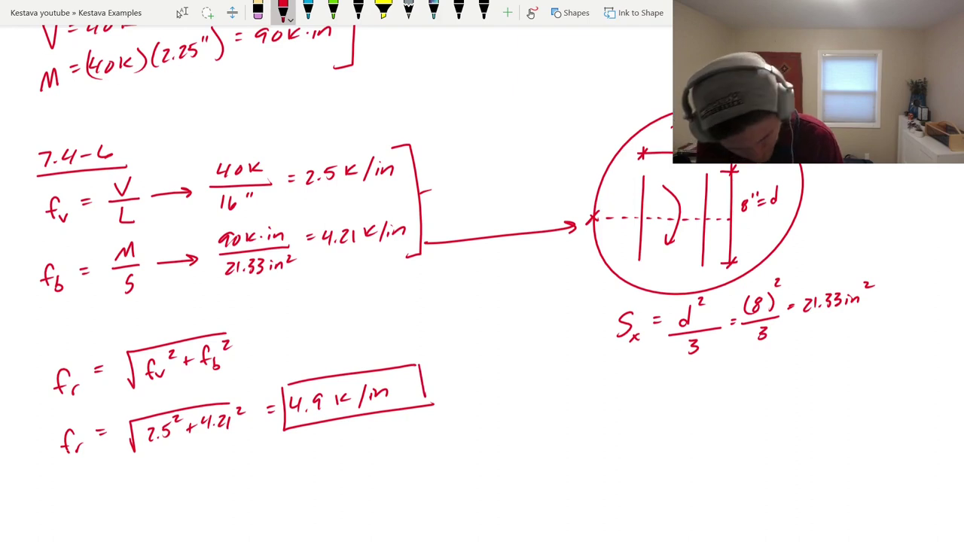
- Below the resultant, handwrite 'LRFD:' in red, underline it, and start 'ϕRn =' beneath
scroll(482, 301, down, 3)
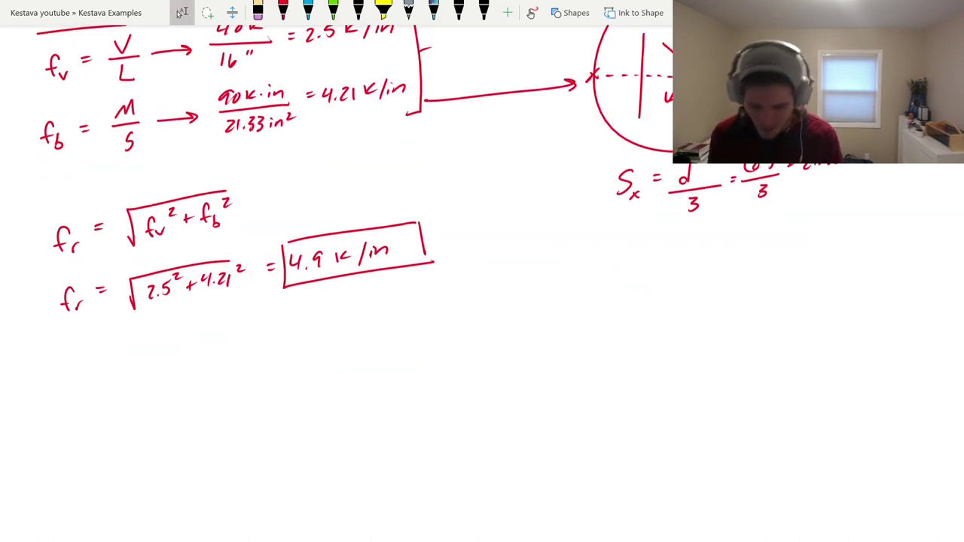
click(283, 11)
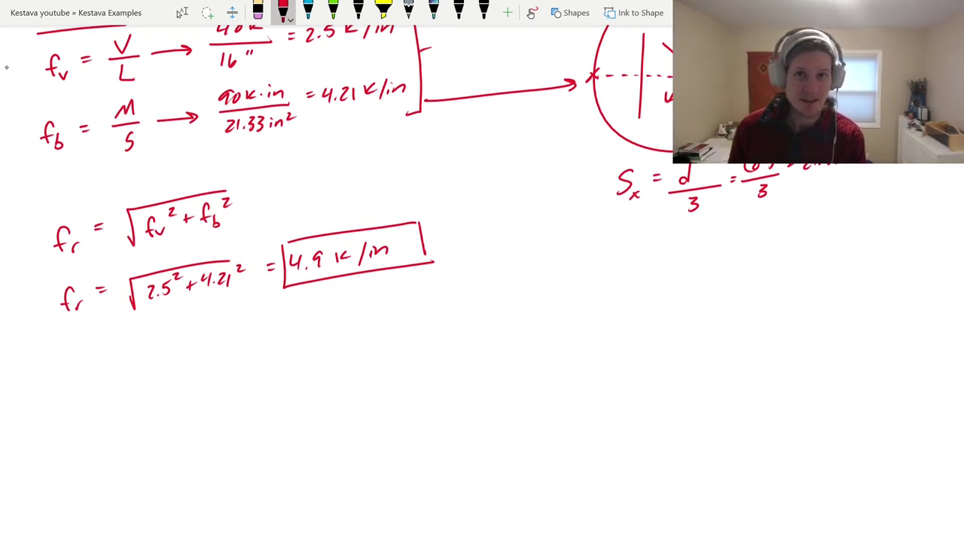
mouse_move(49, 385)
mouse_down()
mouse_move(57, 403)
mouse_move(114, 378)
mouse_move(123, 396)
mouse_up()
click(131, 386)
drag(33, 415, 141, 408)
drag(52, 455, 52, 456)
mouse_move(55, 444)
mouse_down()
mouse_move(53, 476)
mouse_move(94, 470)
mouse_up()
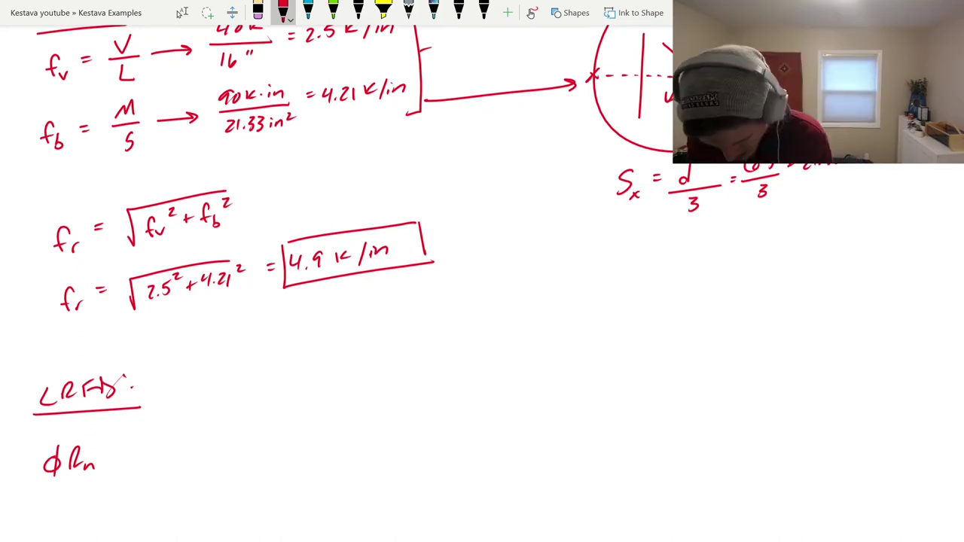
drag(121, 445, 134, 442)
drag(122, 452, 136, 450)
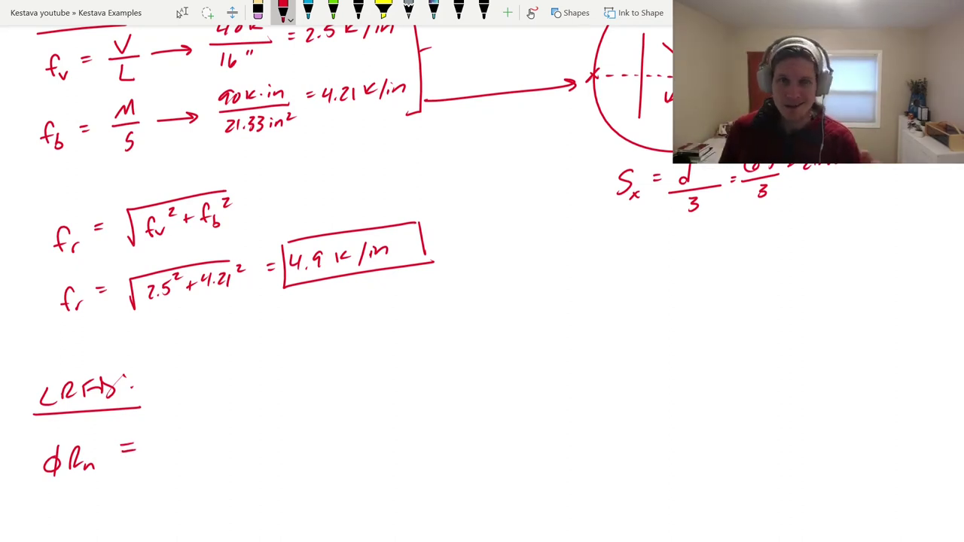
- Switch to the AISC 15th Edition PDF and bring up equation 8-1 and the LRFD/ASD weld strength table
key(alt+Tab)
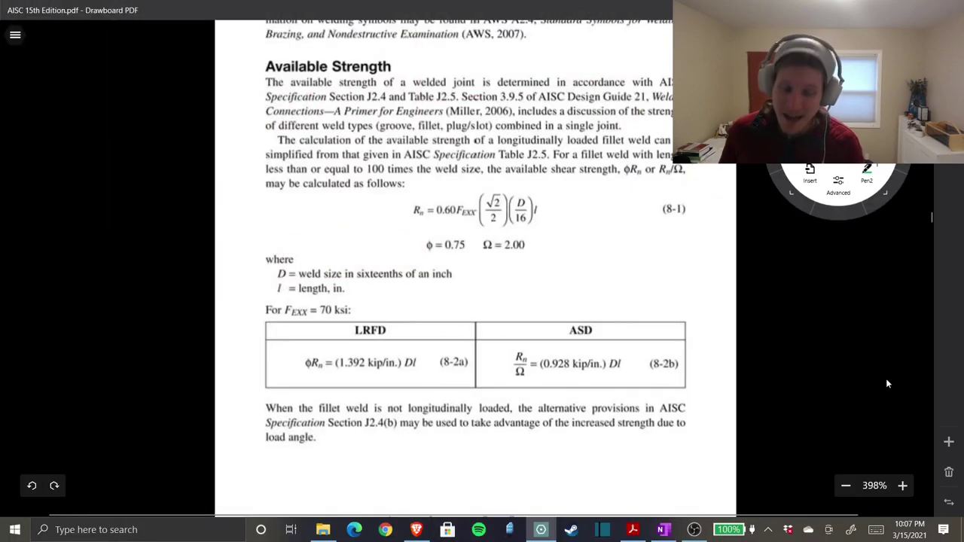
scroll(886, 379, up, 3)
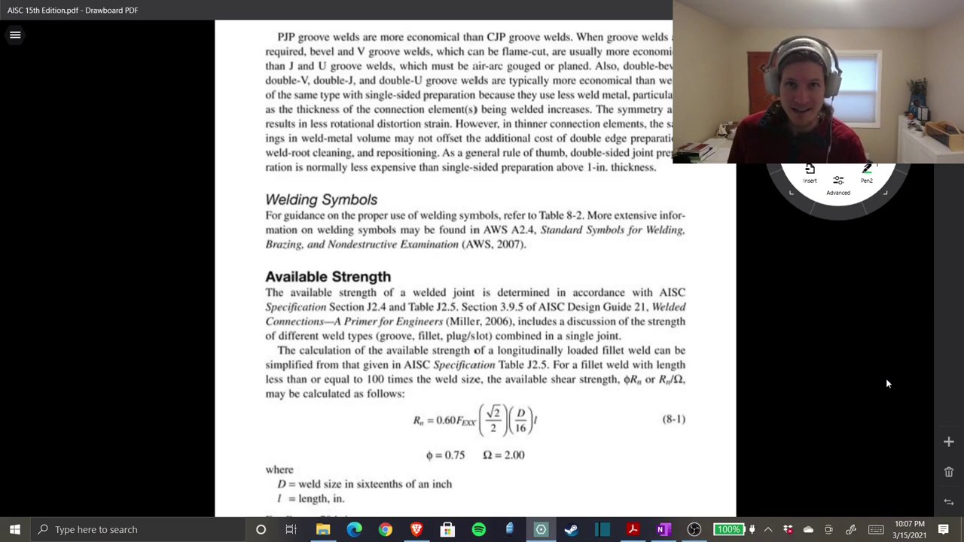
scroll(886, 384, up, 2)
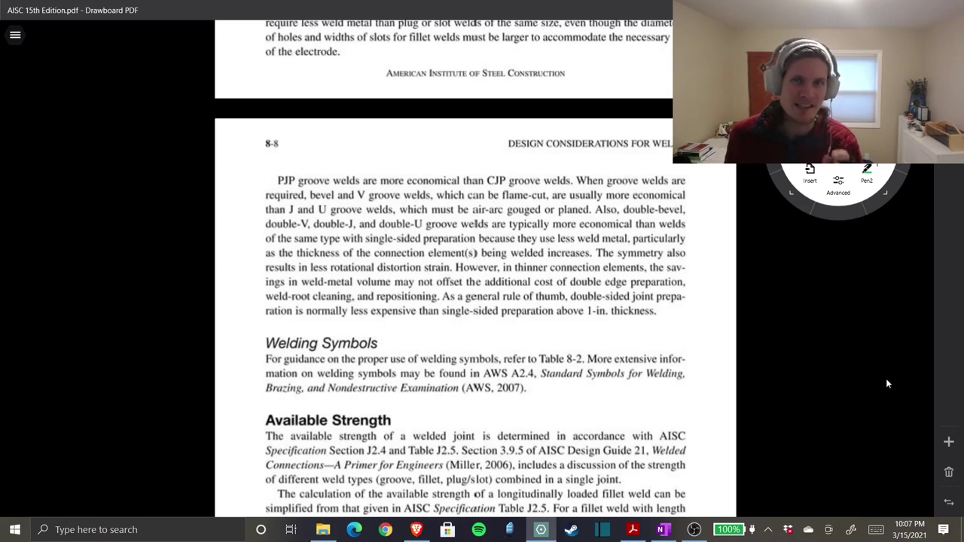
drag(452, 301, 498, 273)
drag(305, 126, 335, 129)
scroll(886, 378, down, 4)
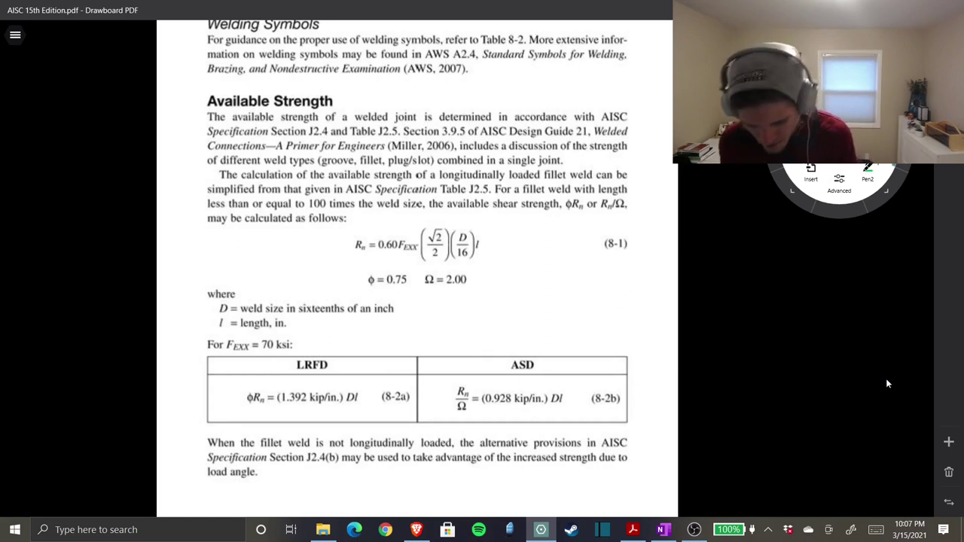
- Flag equation 8-1 and check F_EXX, then underline F_EXX, 'For F_EXX = 70 ksi', LRFD and ASD
mouse_move(520, 241)
mouse_down()
mouse_move(498, 243)
mouse_move(506, 252)
mouse_up()
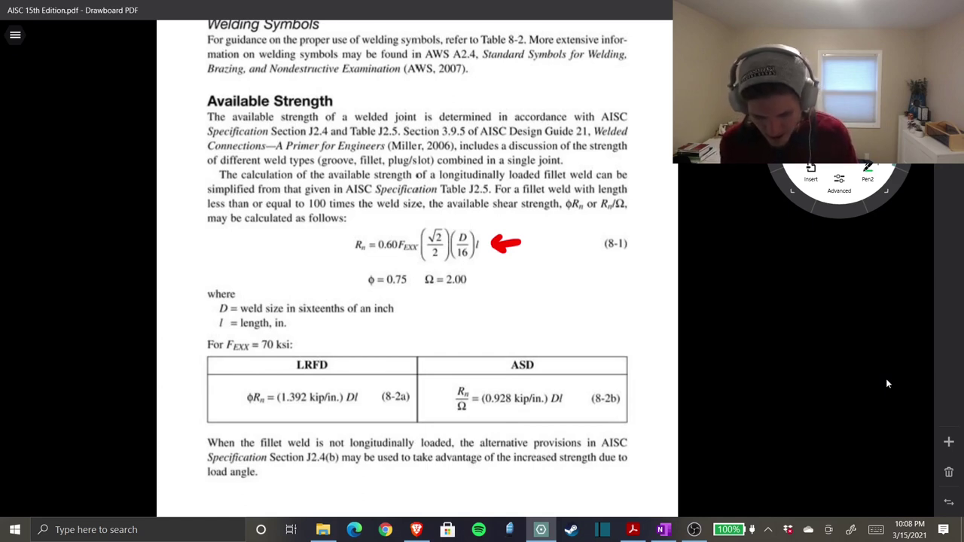
drag(402, 226, 413, 219)
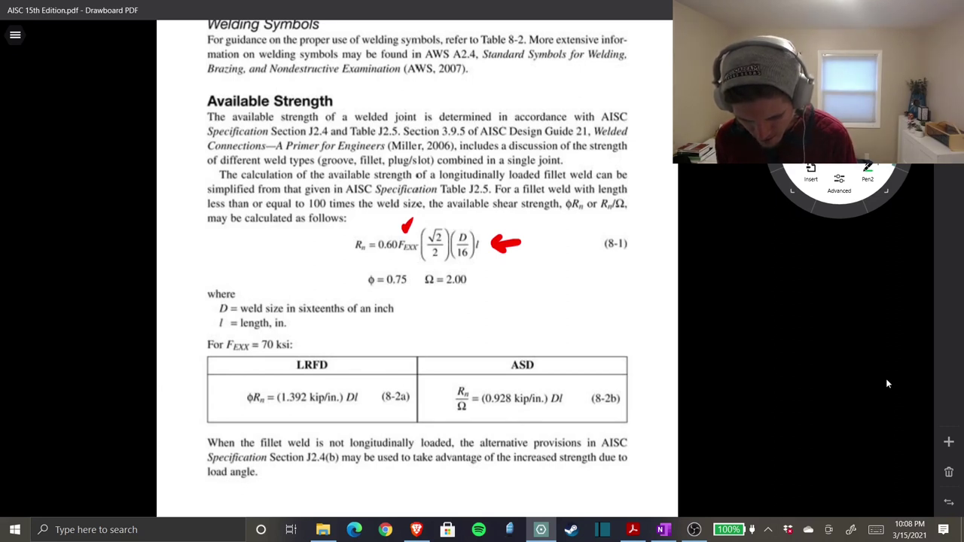
drag(395, 255, 418, 254)
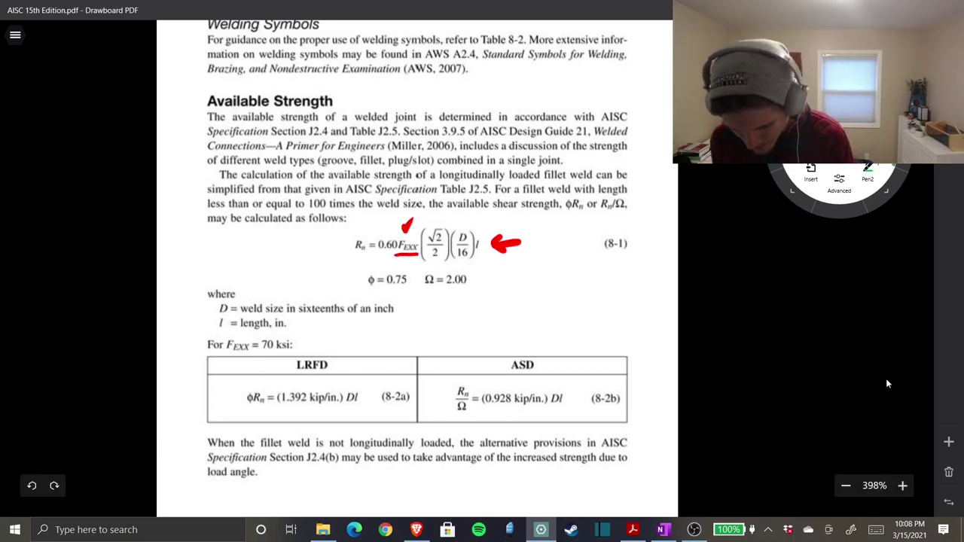
drag(208, 353, 294, 353)
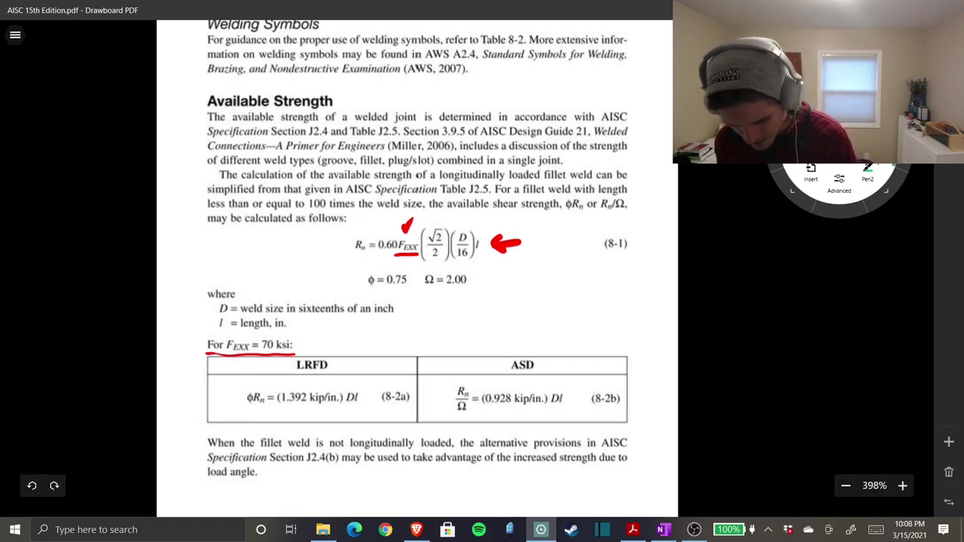
drag(294, 370, 336, 369)
drag(510, 372, 546, 369)
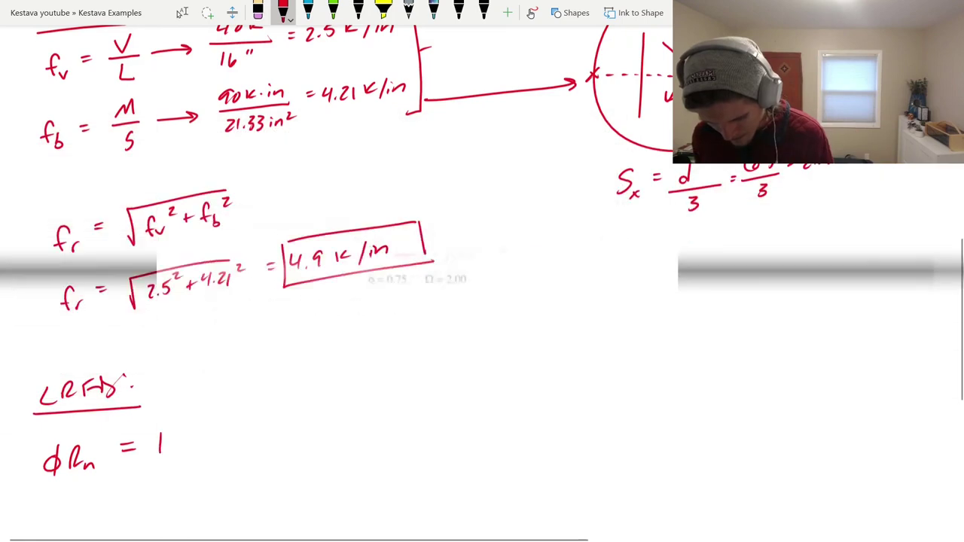
- Complete the LRFD line by inking 1.392 (D)(l) after φRn =
click(171, 446)
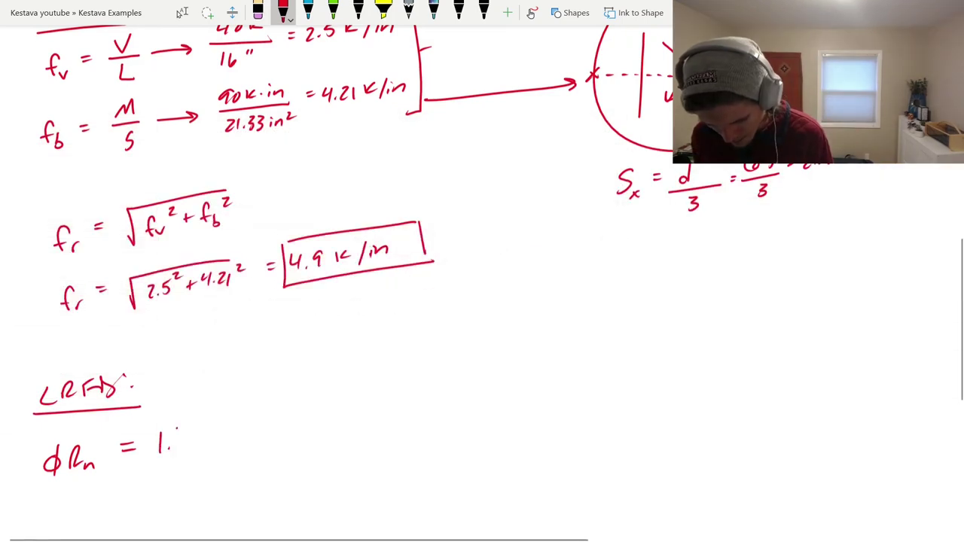
mouse_move(176, 429)
mouse_down()
mouse_move(177, 446)
mouse_move(194, 447)
mouse_up()
mouse_move(206, 431)
mouse_down()
mouse_move(238, 446)
mouse_move(264, 429)
mouse_move(265, 442)
mouse_up()
drag(288, 405, 285, 443)
mouse_move(294, 432)
mouse_down()
mouse_move(301, 422)
mouse_move(307, 432)
mouse_up()
drag(311, 401, 314, 437)
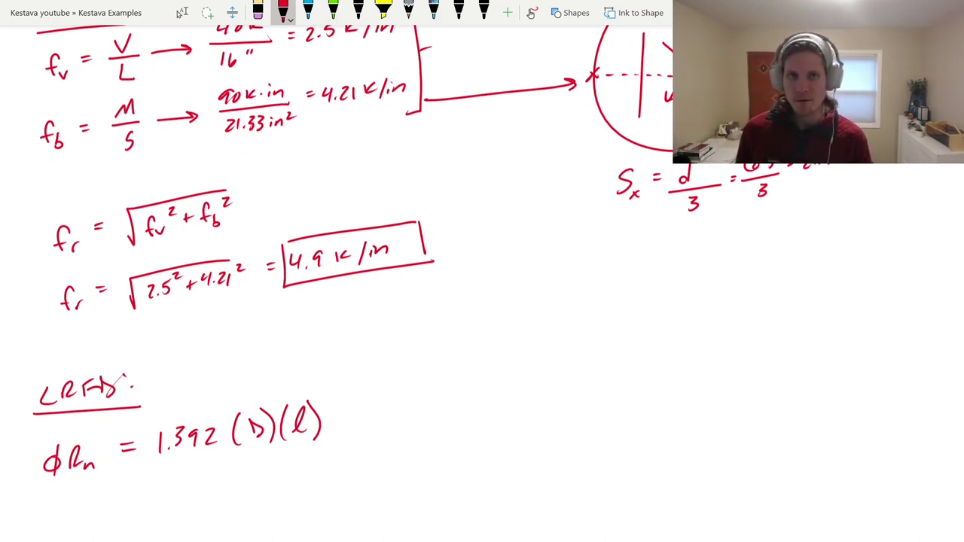
- Circle the L in the f_v formula in green
scroll(452, 283, up, 1)
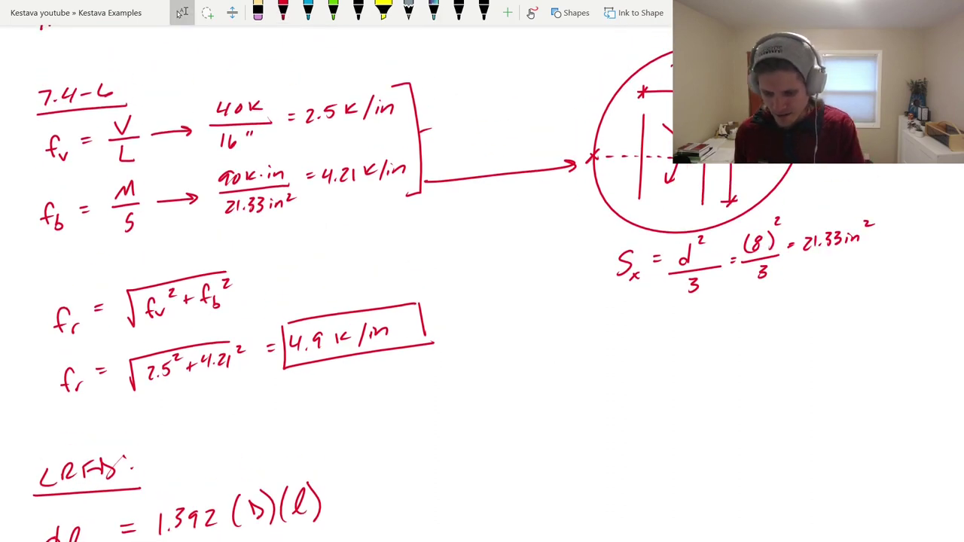
click(333, 10)
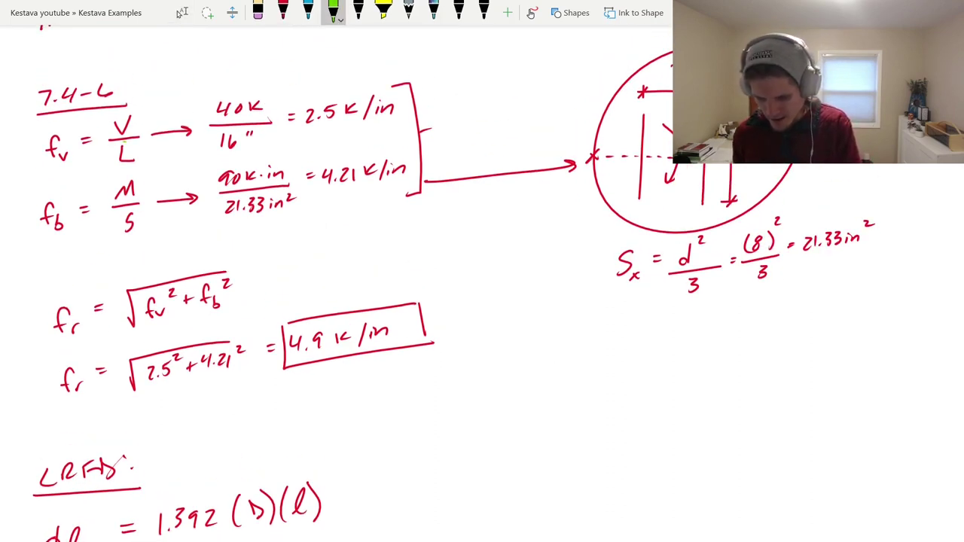
drag(121, 145, 145, 147)
- Draw a red arrow pointing at the boxed 4.9 k/in
click(283, 10)
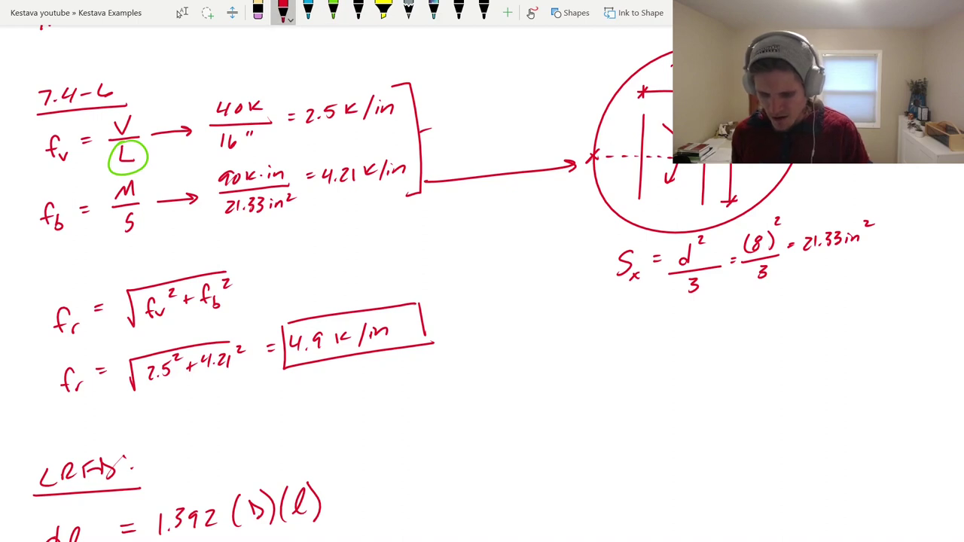
scroll(452, 301, down, 4)
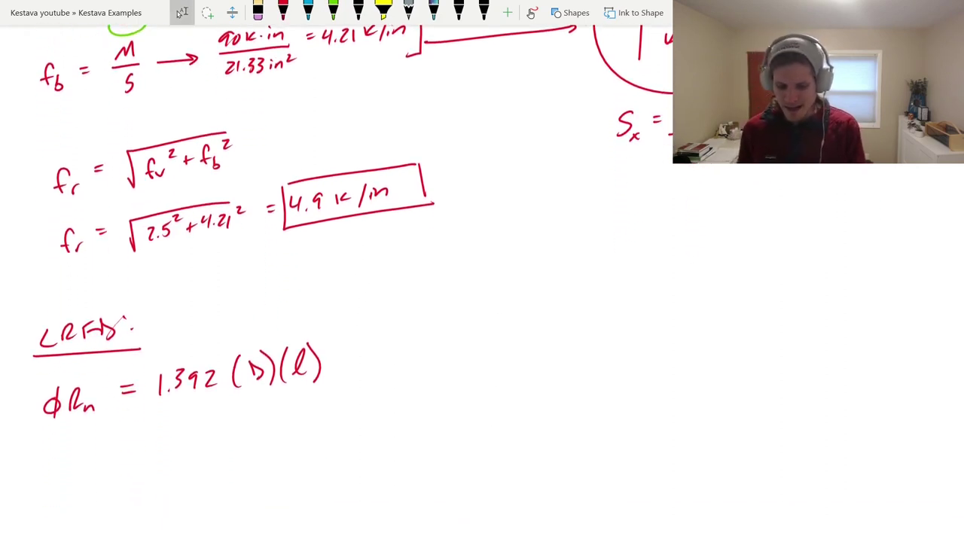
drag(426, 179, 462, 171)
mouse_move(438, 168)
mouse_down()
mouse_move(427, 178)
mouse_move(444, 186)
mouse_up()
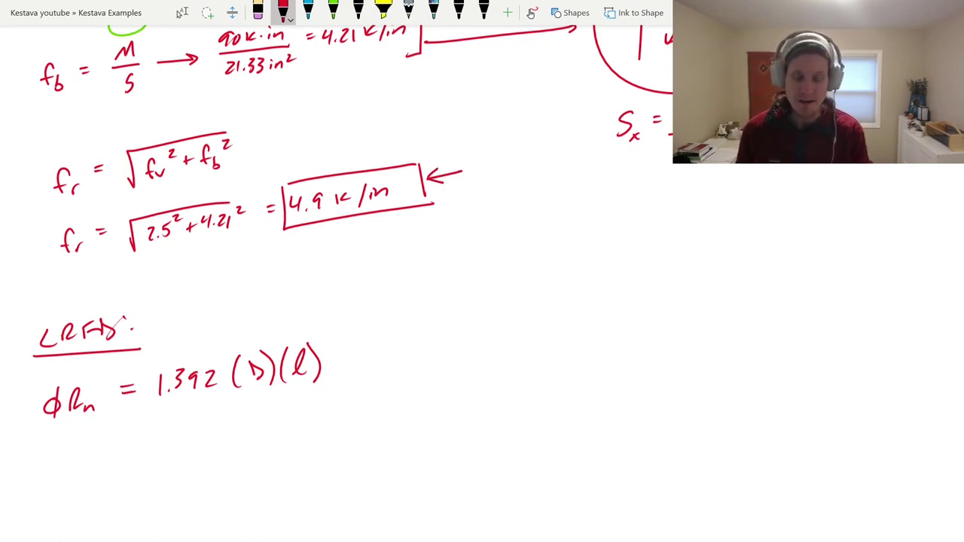
- Annotate the length term as l = 1 in, mark D as unknown, and underline 1.392
mouse_move(306, 416)
mouse_down()
mouse_move(305, 385)
mouse_move(315, 391)
mouse_up()
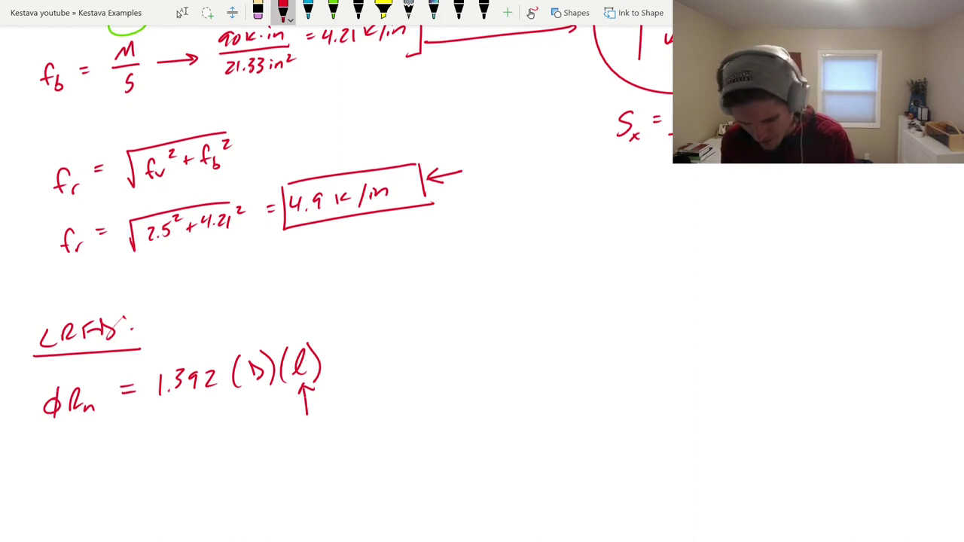
mouse_move(301, 431)
mouse_down()
mouse_move(301, 450)
mouse_move(329, 442)
mouse_up()
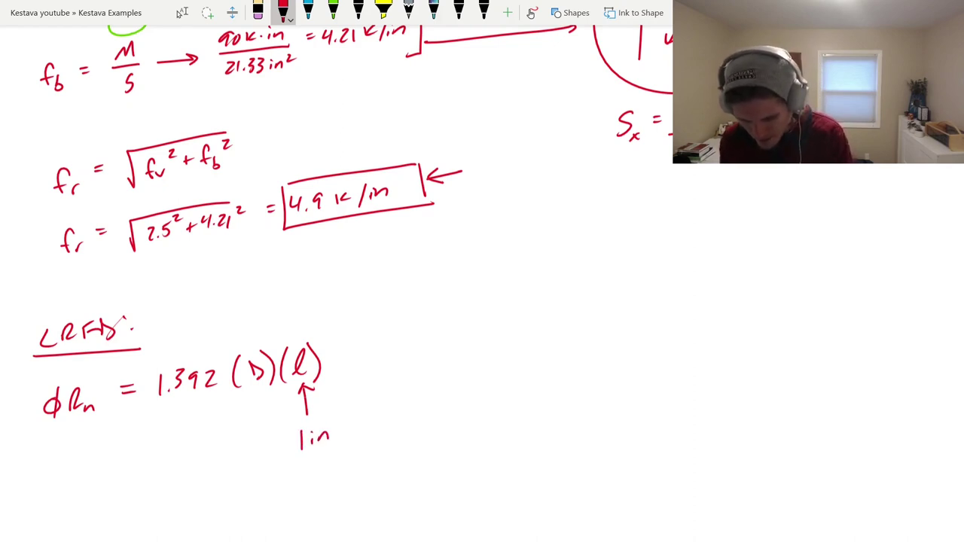
mouse_move(248, 319)
mouse_down()
mouse_move(250, 344)
mouse_move(254, 332)
mouse_up()
drag(238, 298, 243, 306)
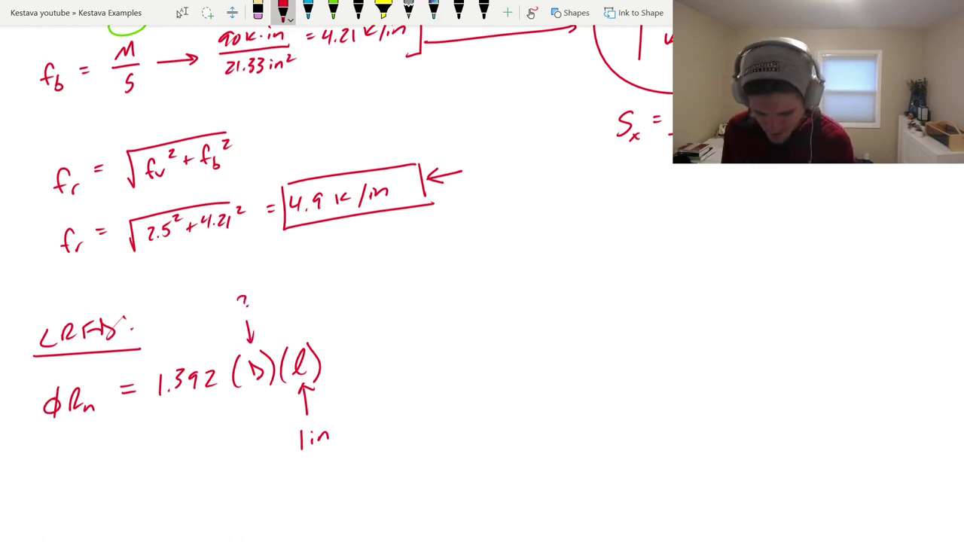
drag(155, 409, 225, 399)
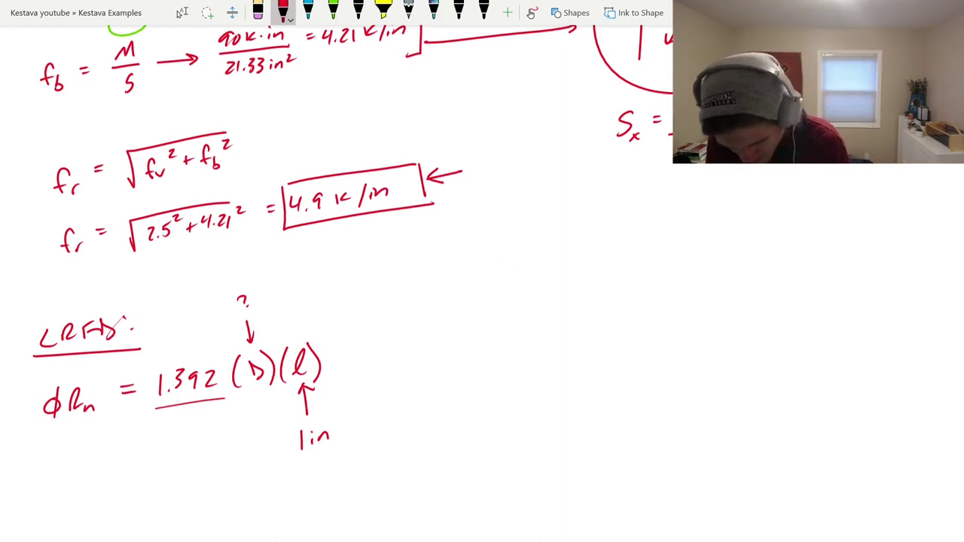
- Set the LRFD expression equal to 4.9 k/in and strike out the length term l
scroll(182, 13, down, 1)
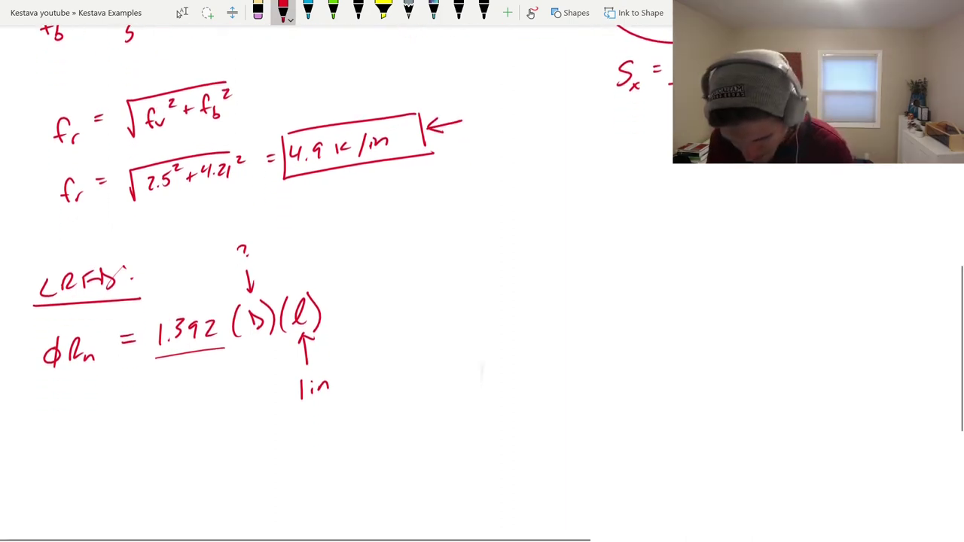
click(181, 13)
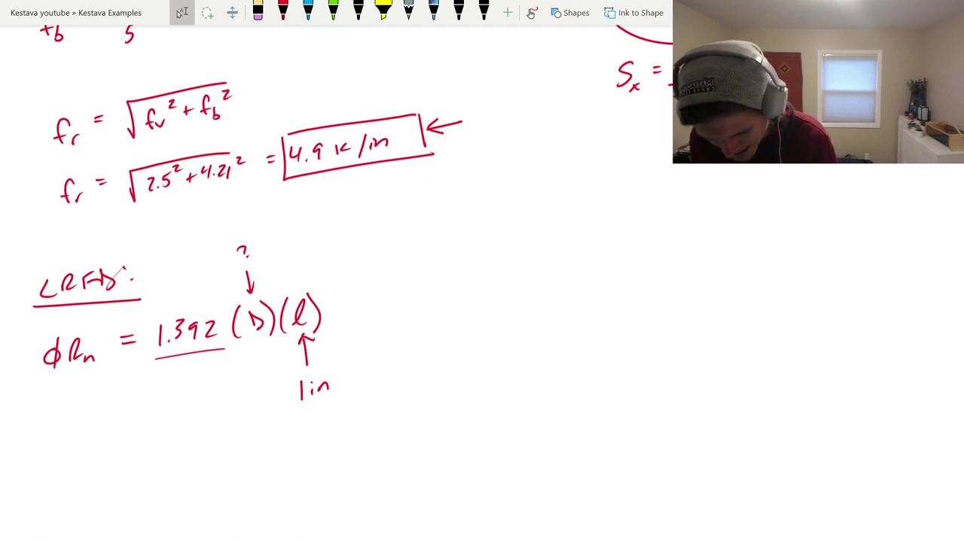
click(282, 11)
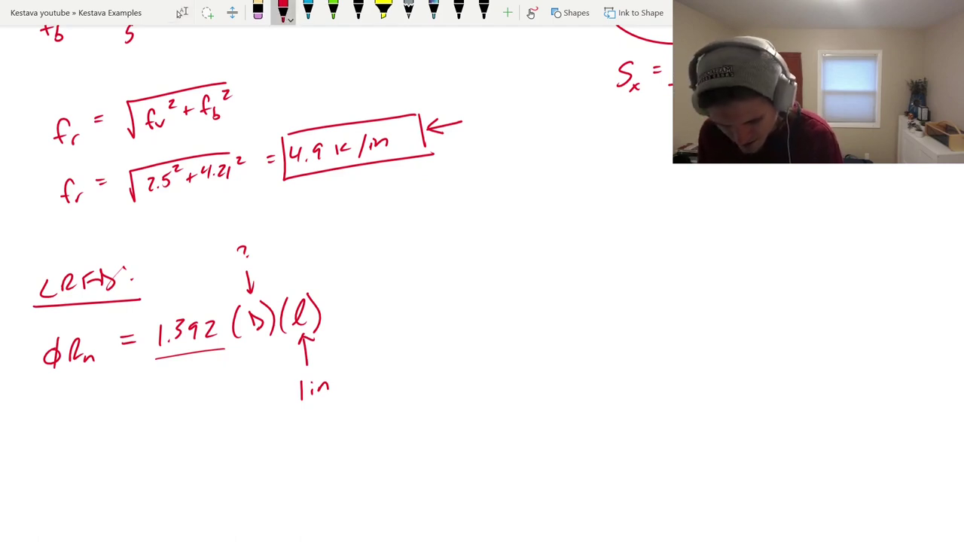
drag(339, 299, 351, 298)
drag(339, 305, 352, 303)
mouse_move(371, 287)
mouse_down()
mouse_move(377, 300)
mouse_move(428, 305)
mouse_move(443, 294)
mouse_up()
drag(450, 296, 457, 292)
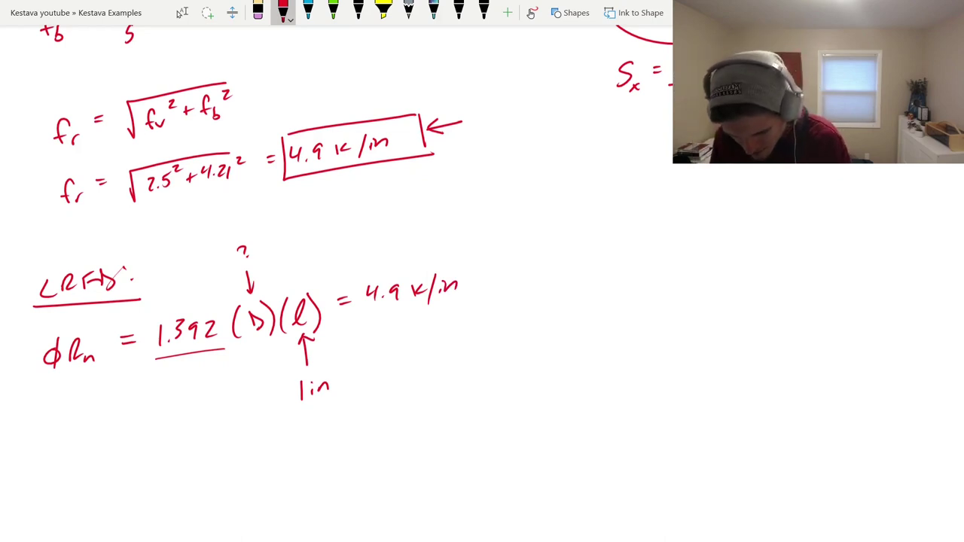
drag(337, 261, 279, 351)
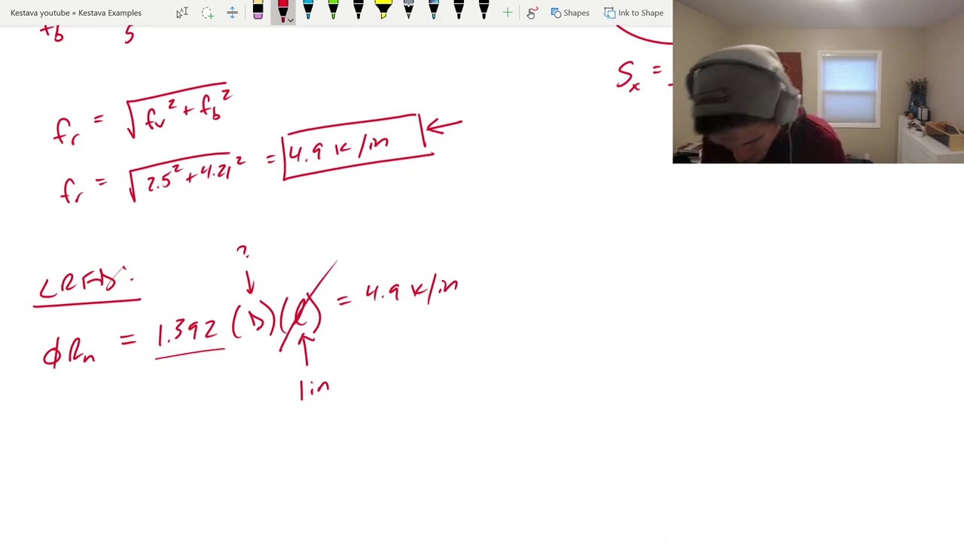
- Write the simplified equation 1.392 D = 4.9 k/in, noting D is in inches
click(198, 468)
mouse_move(190, 453)
mouse_down()
mouse_move(189, 473)
mouse_move(216, 459)
mouse_move(210, 469)
mouse_up()
drag(229, 449, 226, 466)
mouse_move(235, 449)
mouse_down()
mouse_move(240, 464)
mouse_move(248, 461)
mouse_up()
mouse_move(258, 445)
mouse_down()
mouse_move(259, 459)
mouse_move(303, 445)
mouse_up()
mouse_move(322, 428)
mouse_down()
mouse_move(321, 438)
mouse_move(332, 436)
mouse_up()
click(336, 442)
mouse_move(328, 428)
mouse_down()
mouse_move(329, 443)
mouse_move(363, 434)
mouse_up()
mouse_move(375, 423)
mouse_down()
mouse_move(378, 433)
mouse_move(409, 424)
mouse_up()
click(393, 424)
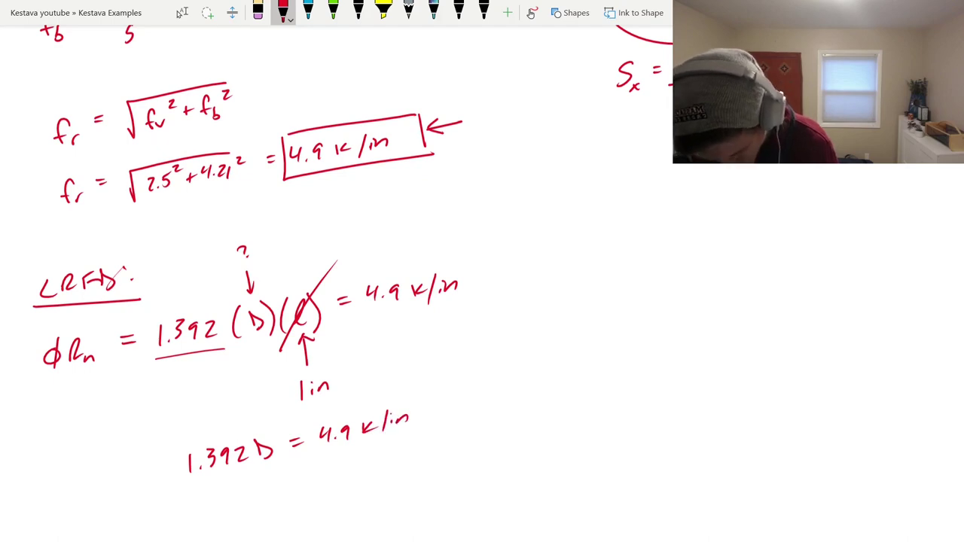
click(260, 414)
mouse_move(259, 419)
mouse_down()
mouse_move(272, 422)
mouse_move(254, 431)
mouse_move(298, 410)
mouse_move(337, 412)
mouse_move(352, 392)
mouse_move(368, 407)
mouse_move(389, 393)
mouse_up()
- Write the result D = 3.52 with an arrow toward the sixteenths conversion
scroll(339, 301, down, 1)
click(181, 13)
click(180, 13)
click(333, 411)
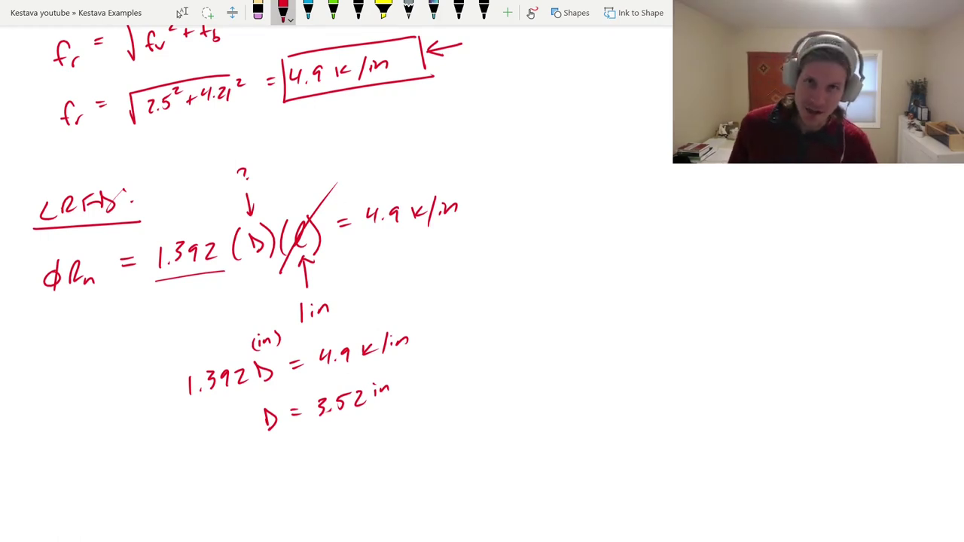
drag(401, 391, 425, 396)
mouse_move(450, 360)
mouse_down()
mouse_move(483, 352)
mouse_move(495, 369)
mouse_move(466, 393)
mouse_up()
- Express the result as (3.52/16) in followed by an approximately-equal sign
click(467, 362)
drag(482, 382, 484, 392)
drag(492, 346, 493, 350)
mouse_move(516, 360)
mouse_down()
mouse_move(489, 357)
mouse_move(496, 388)
mouse_up()
drag(452, 353, 459, 399)
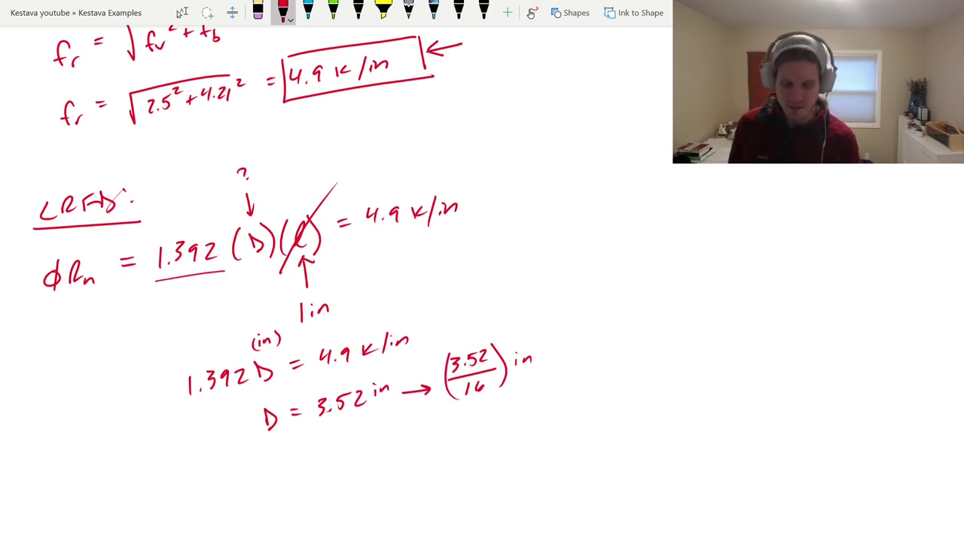
mouse_move(548, 350)
mouse_down()
mouse_move(564, 346)
mouse_move(564, 358)
mouse_up()
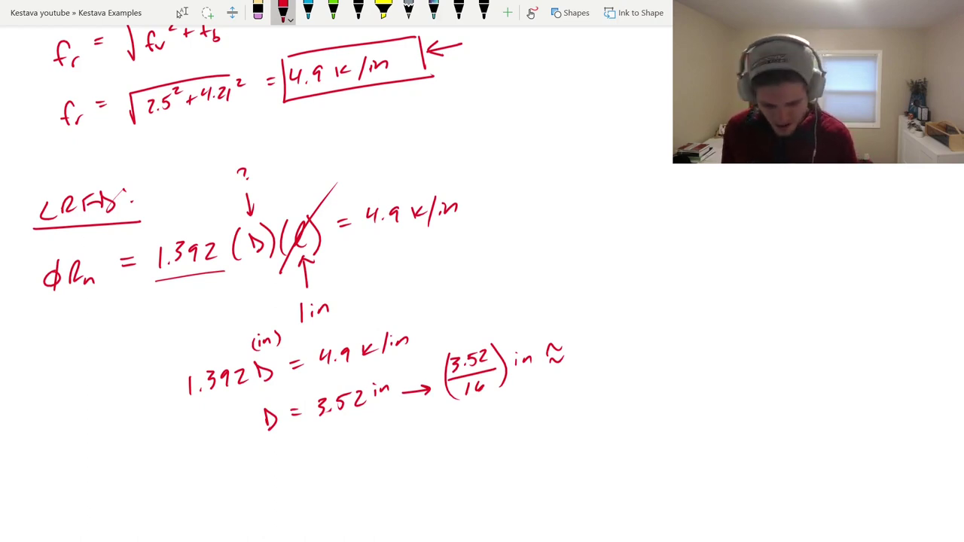
- Round to 4/16 → 1/4" FILLET WELD and double-underline the answer
mouse_move(576, 324)
mouse_down()
mouse_move(592, 343)
mouse_move(580, 362)
mouse_up()
mouse_move(592, 350)
mouse_down()
mouse_move(588, 361)
mouse_move(648, 327)
mouse_up()
drag(635, 333, 646, 342)
drag(642, 336, 643, 348)
drag(654, 308, 653, 315)
drag(658, 307, 670, 336)
mouse_move(686, 324)
mouse_down()
mouse_move(725, 313)
mouse_move(745, 323)
mouse_move(783, 306)
mouse_up()
drag(631, 351, 794, 326)
drag(639, 355, 792, 336)
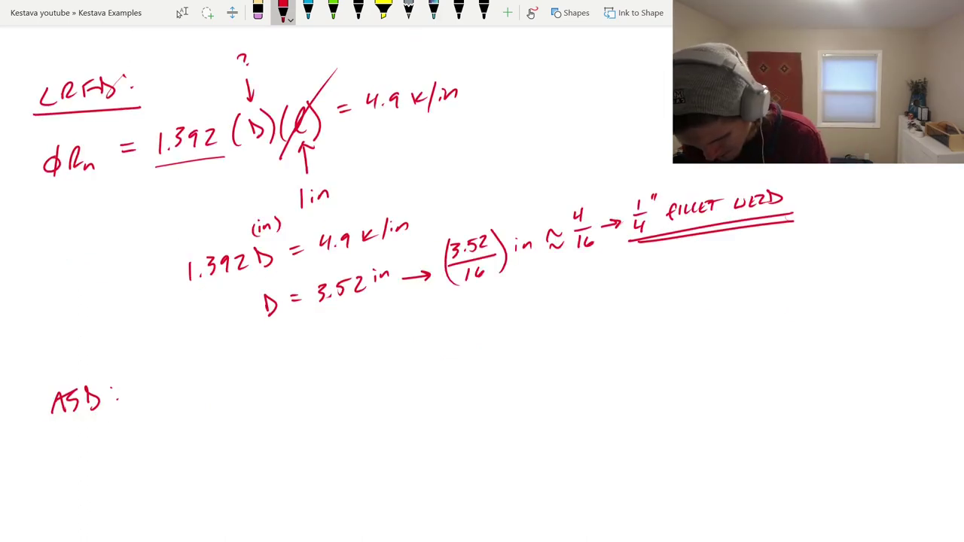
- Underline the ASD heading and start the ASD equation with Rn/Ω =
drag(34, 426, 132, 424)
mouse_move(71, 446)
mouse_down()
mouse_move(72, 464)
mouse_move(106, 470)
mouse_move(105, 489)
mouse_up()
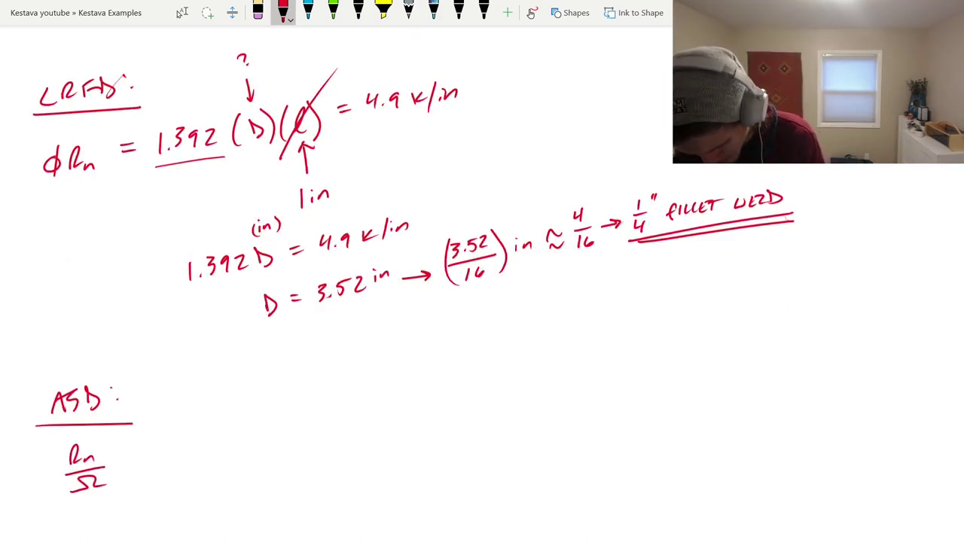
drag(122, 458, 130, 458)
drag(122, 464, 129, 464)
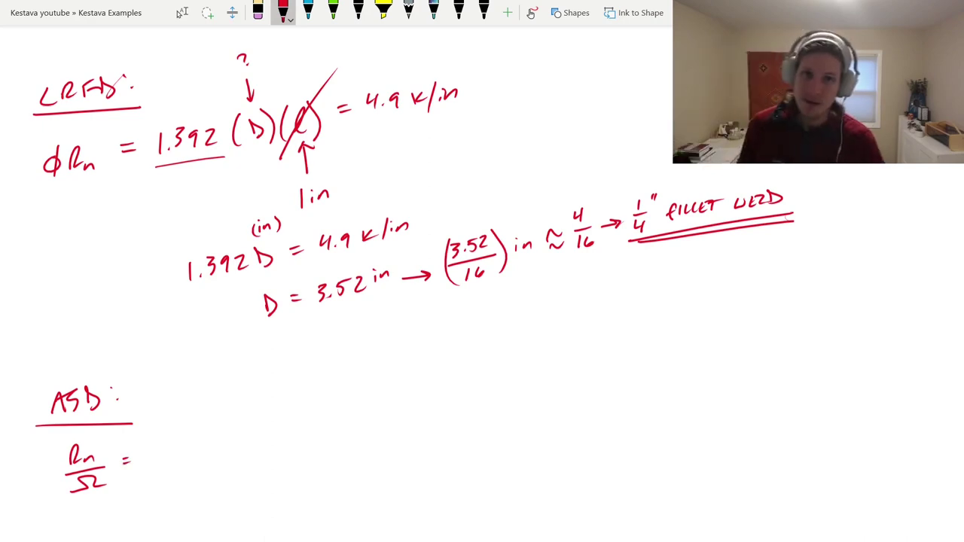
- In the AISC fillet-weld table, underline the ASD expression (0.928 kip/in.) Dl in red
key(alt+Tab)
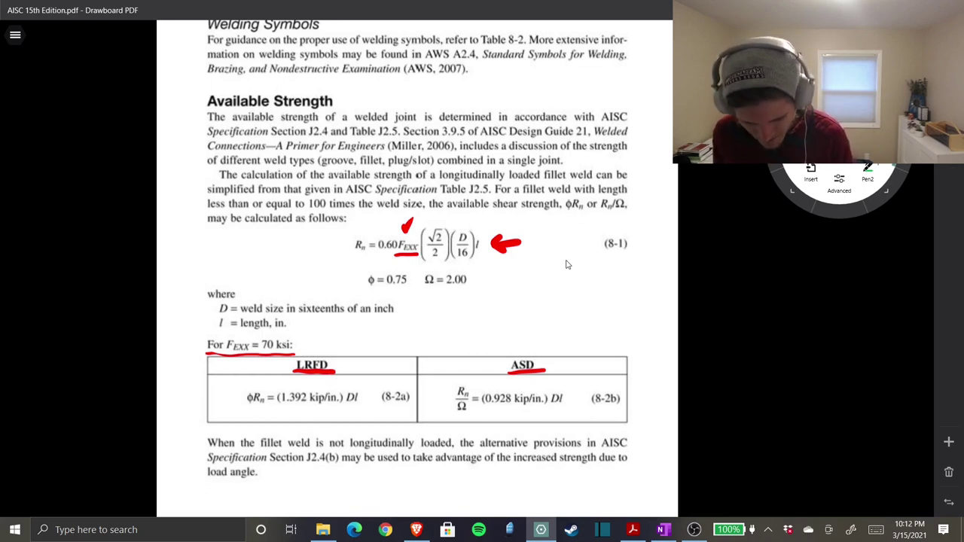
drag(483, 411, 565, 411)
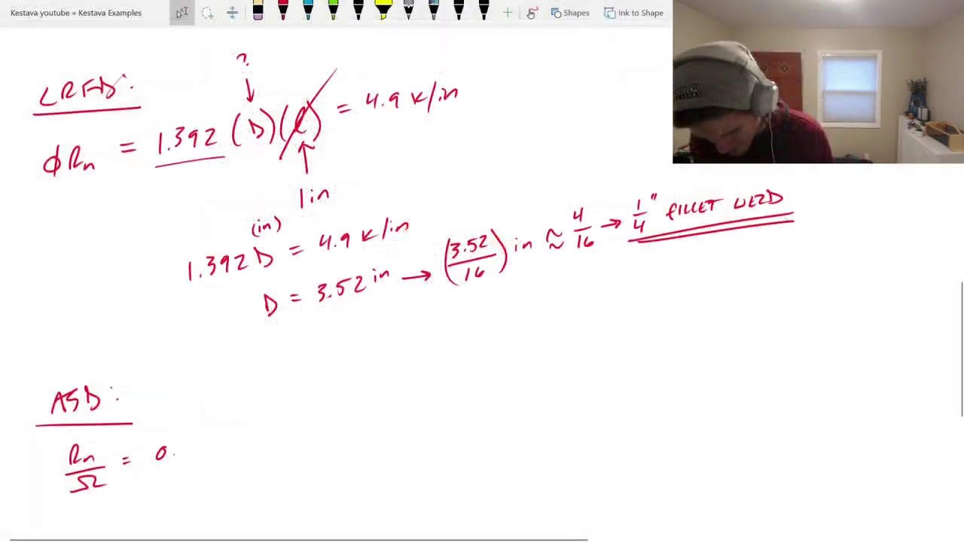
- Write 0.928 D after Rn/Ω =, label l = 1 in, and strike out l
mouse_move(192, 444)
mouse_down()
mouse_move(187, 456)
mouse_move(205, 455)
mouse_up()
mouse_move(222, 437)
mouse_down()
mouse_move(218, 454)
mouse_move(278, 441)
mouse_up()
drag(271, 476, 270, 458)
mouse_move(266, 464)
mouse_down()
mouse_move(275, 463)
mouse_move(263, 501)
mouse_up()
drag(271, 494, 287, 497)
click(282, 11)
mouse_move(256, 457)
mouse_down()
mouse_move(305, 407)
mouse_move(313, 427)
mouse_up()
- Set the ASD equation equal to 4.9 k/in and solve D = 5.28
drag(304, 435, 333, 435)
mouse_move(355, 422)
mouse_down()
mouse_move(353, 436)
mouse_move(375, 432)
mouse_up()
drag(386, 413, 377, 439)
drag(388, 422, 435, 449)
drag(435, 431, 437, 447)
drag(454, 429, 481, 439)
click(491, 435)
drag(477, 424, 509, 432)
mouse_move(522, 415)
mouse_down()
mouse_move(515, 422)
mouse_move(531, 434)
mouse_up()
- Convert the result to (5.28/16) in followed by an approximately-equal sign
mouse_move(498, 448)
mouse_down()
mouse_move(498, 461)
mouse_move(513, 454)
mouse_up()
drag(480, 419, 478, 471)
drag(530, 410, 532, 459)
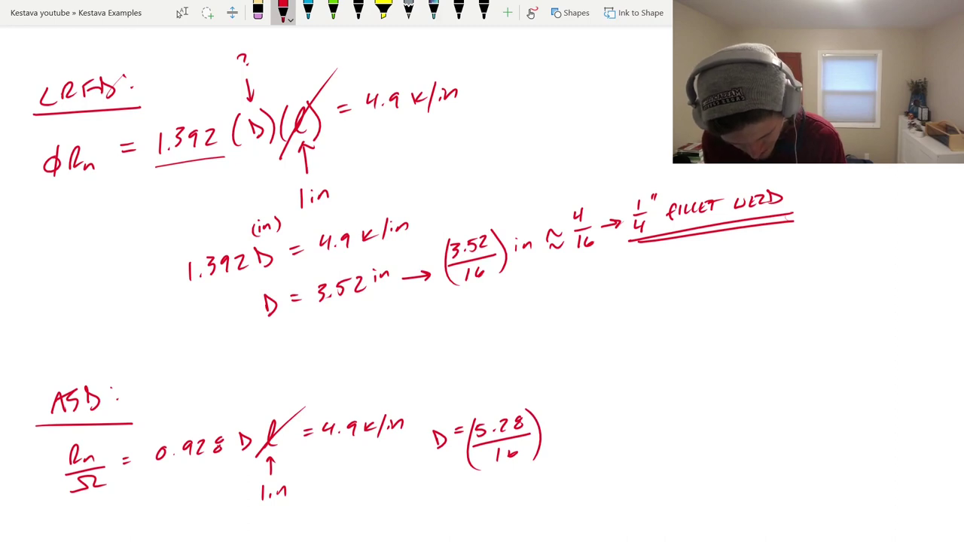
drag(551, 420, 550, 428)
click(551, 416)
drag(556, 427, 562, 427)
drag(580, 419, 597, 416)
drag(580, 427, 597, 422)
- Round to 6/16 and draw an arrow to 3/8"
drag(626, 393, 622, 400)
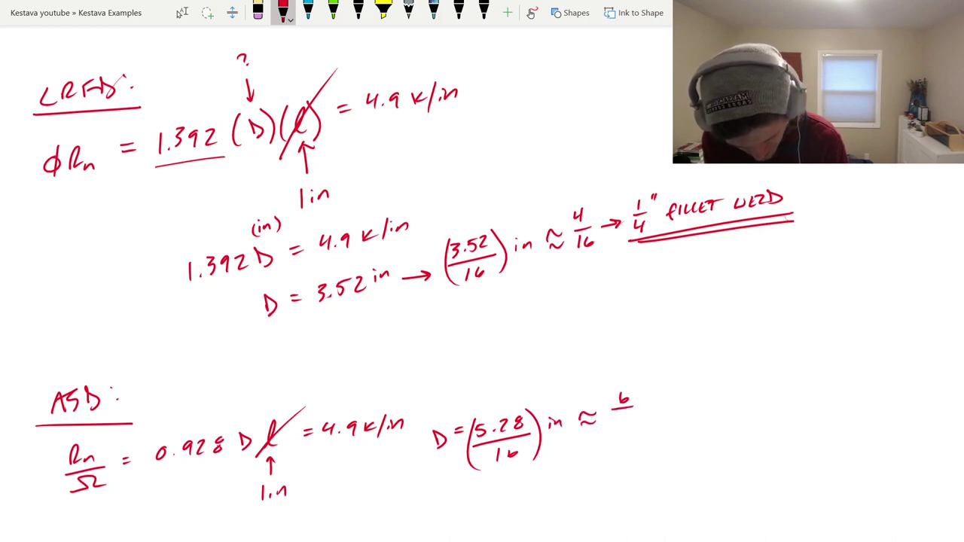
drag(614, 414, 615, 427)
mouse_move(635, 415)
mouse_down()
mouse_move(628, 423)
mouse_move(698, 395)
mouse_move(686, 413)
mouse_move(704, 379)
mouse_up()
mouse_move(710, 373)
mouse_down()
mouse_move(721, 394)
mouse_move(730, 382)
mouse_up()
- Label the 3/8" answer FILLET WELD and double-underline it
drag(735, 383, 746, 391)
drag(748, 382, 757, 391)
drag(759, 380, 768, 379)
mouse_move(764, 380)
mouse_down()
mouse_move(765, 389)
mouse_move(798, 378)
mouse_up()
drag(803, 378, 803, 387)
drag(810, 379, 819, 386)
drag(822, 373, 822, 385)
drag(823, 374, 823, 386)
drag(676, 429, 839, 402)
drag(678, 436, 839, 408)
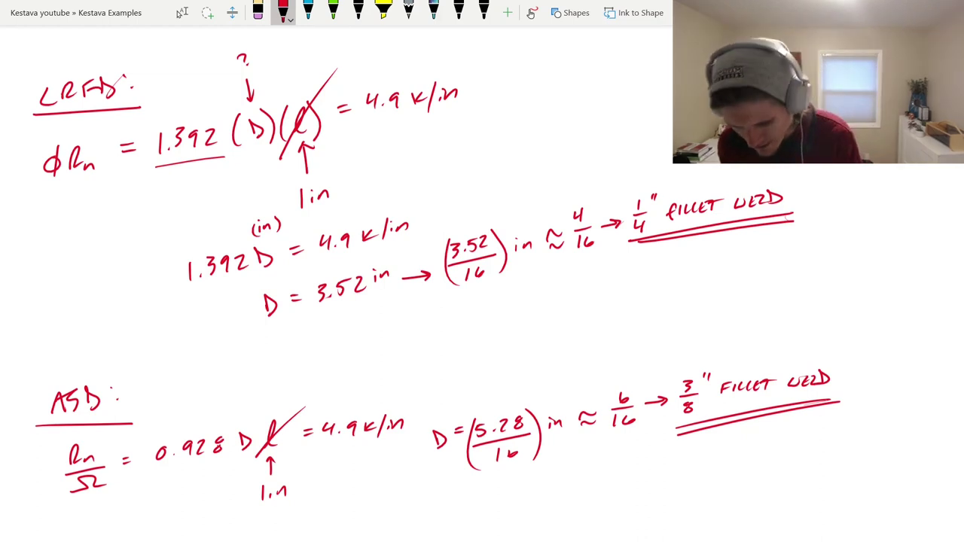
- Underline 4.9 k/in in the LRFD equation in red, then switch to the green and first pens
drag(322, 265, 409, 245)
click(333, 10)
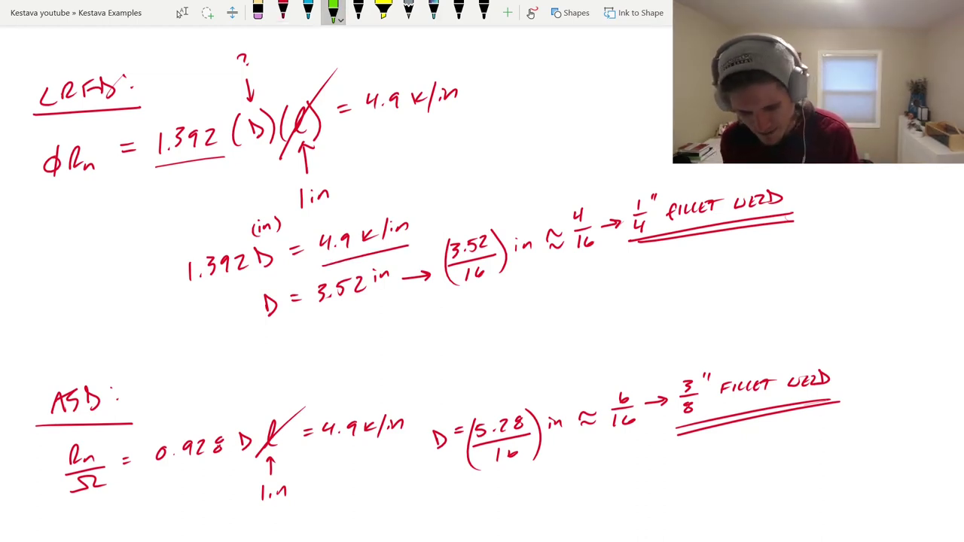
click(257, 11)
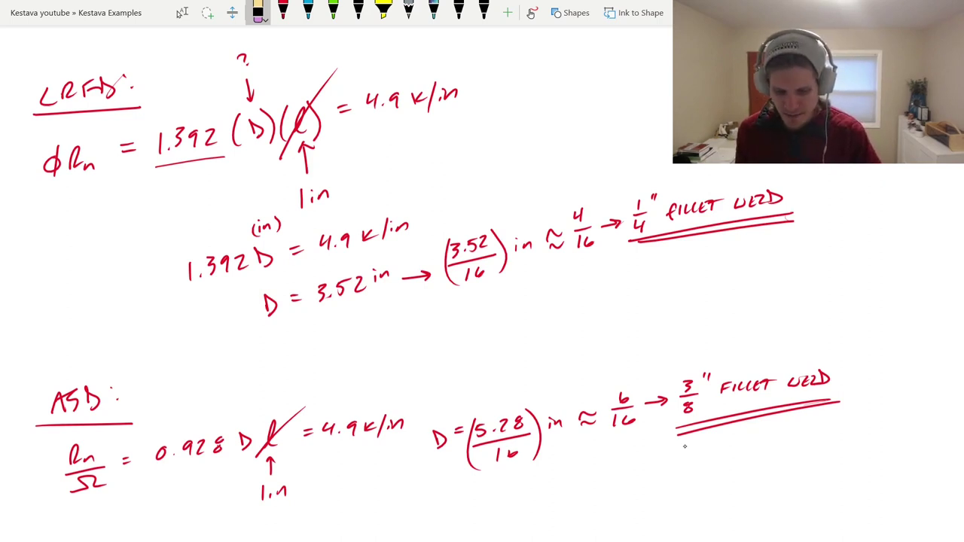
- Back at the problem text, underline SHEILDING METAL ARC PROCESS in red
scroll(684, 446, up, 20)
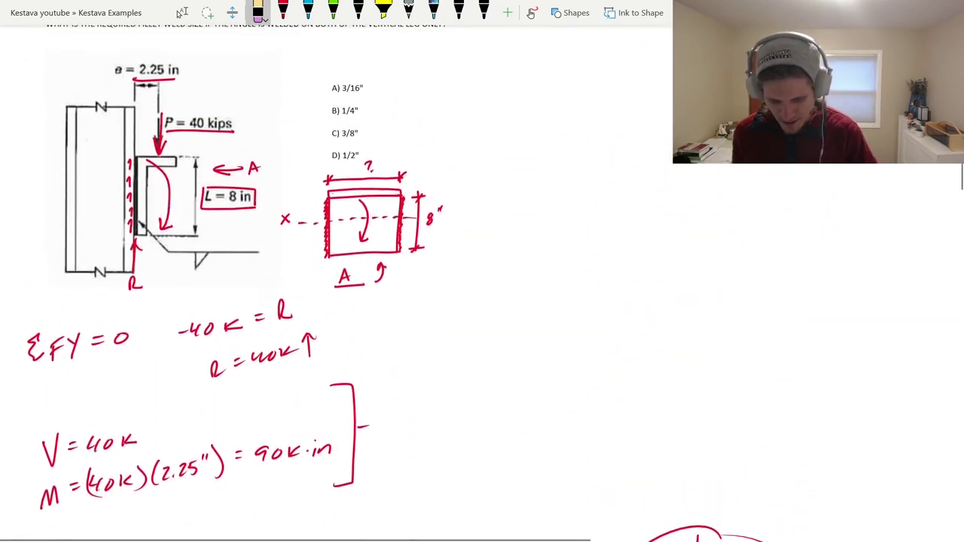
scroll(339, 301, up, 3)
click(182, 13)
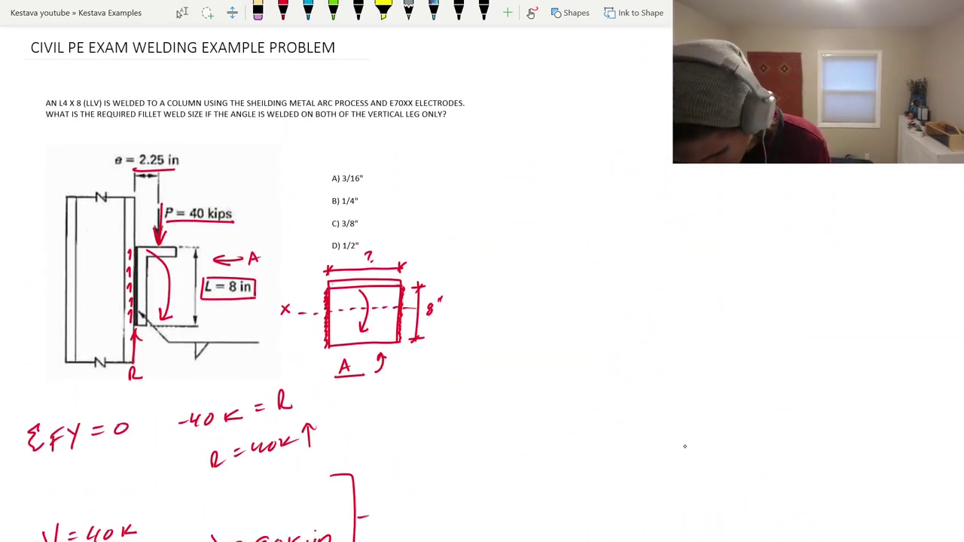
key(alt+d)
mouse_move(247, 108)
mouse_down()
mouse_move(371, 108)
mouse_move(483, 239)
mouse_up()
- Draw an arrow to SMAW +, underline SMAW, and write SAW below it
drag(509, 224, 500, 239)
mouse_move(512, 240)
mouse_down()
mouse_move(523, 226)
mouse_move(530, 240)
mouse_move(542, 226)
mouse_move(548, 239)
mouse_up()
drag(534, 236, 544, 235)
drag(545, 223, 568, 223)
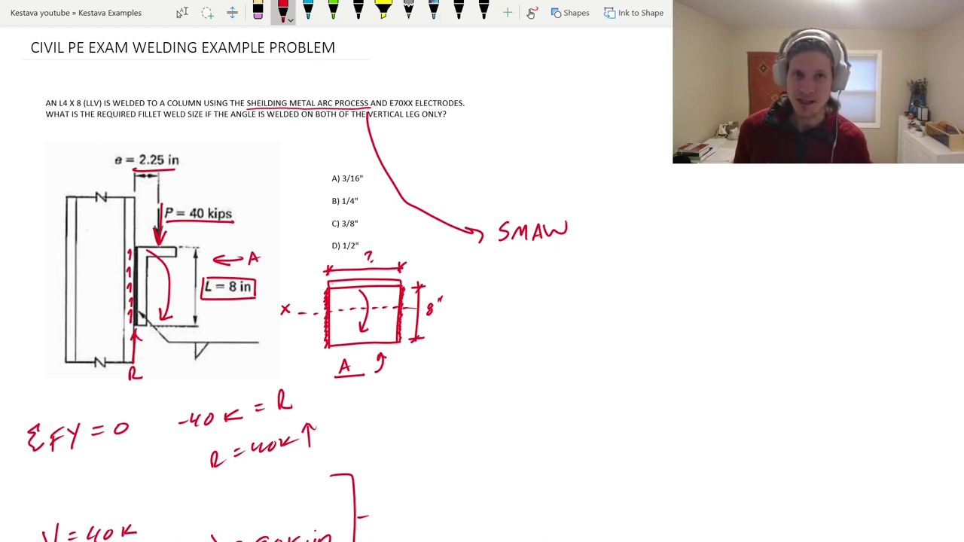
mouse_move(585, 219)
mouse_down()
mouse_move(586, 232)
mouse_move(598, 226)
mouse_up()
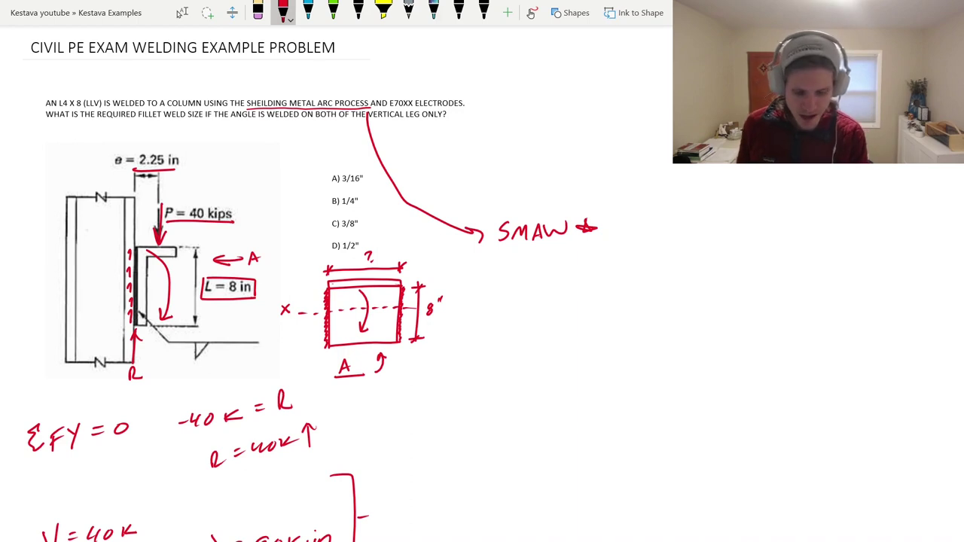
drag(501, 259, 572, 253)
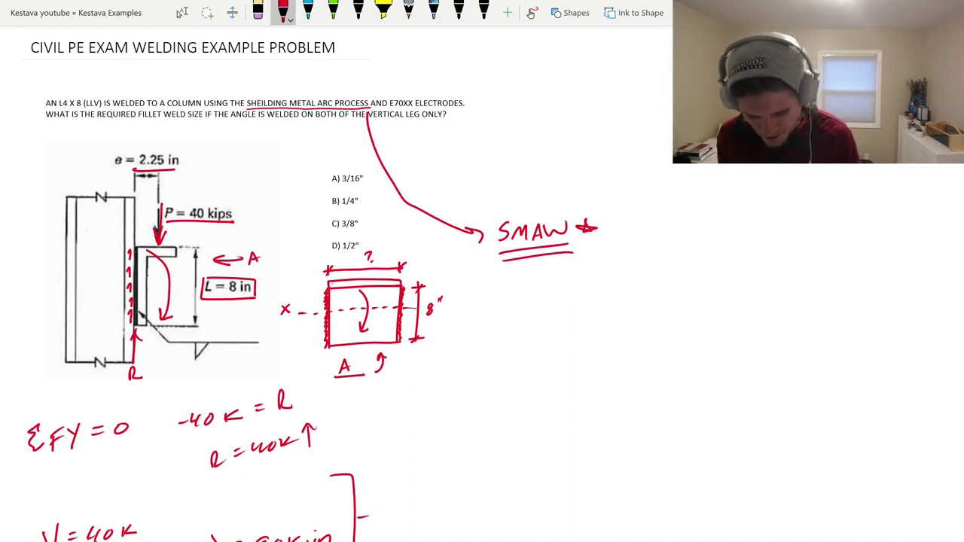
mouse_move(518, 284)
mouse_down()
mouse_move(507, 305)
mouse_move(535, 306)
mouse_move(561, 280)
mouse_up()
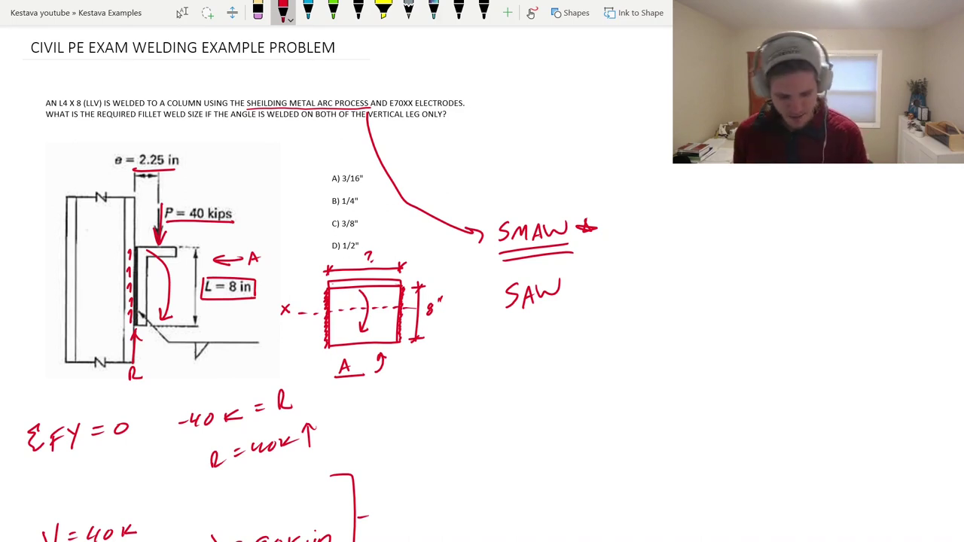
- Sketch an I-beam with arrows to its flanges and web, weld marks, and double-underline SAW
mouse_move(595, 320)
mouse_down()
mouse_move(644, 315)
mouse_move(622, 373)
mouse_move(664, 370)
mouse_up()
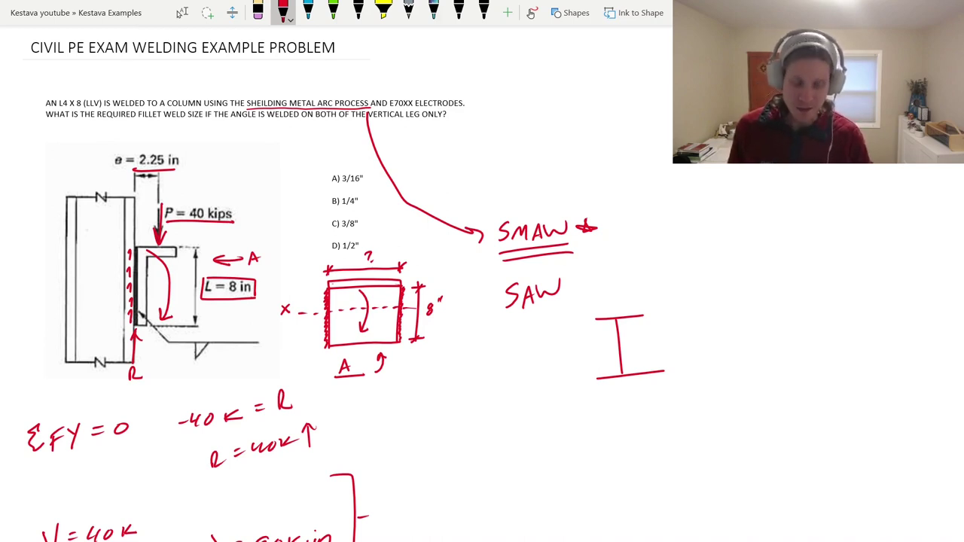
mouse_move(655, 291)
mouse_down()
mouse_move(628, 317)
mouse_move(642, 314)
mouse_move(625, 348)
mouse_move(638, 352)
mouse_up()
drag(655, 408, 645, 379)
mouse_move(646, 379)
mouse_down()
mouse_move(641, 387)
mouse_move(627, 374)
mouse_up()
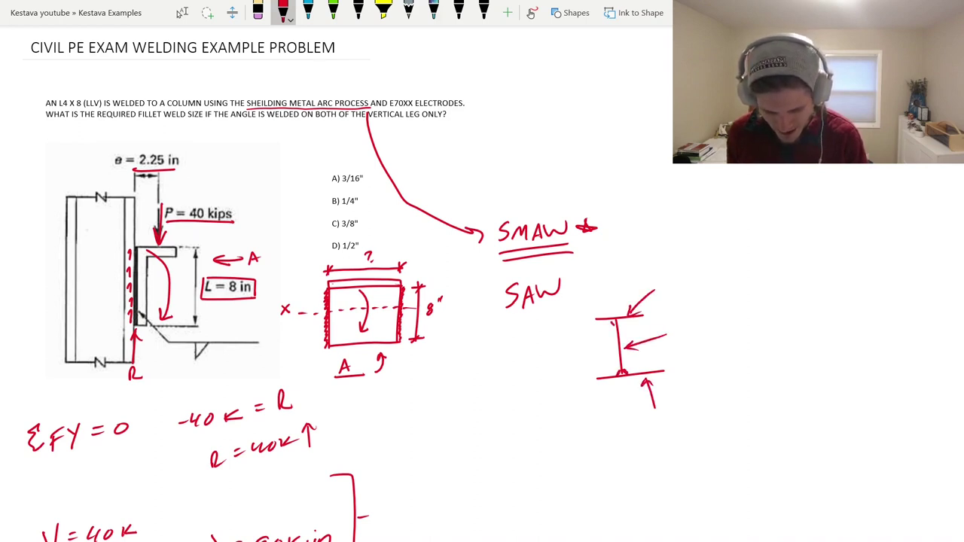
drag(613, 323, 623, 323)
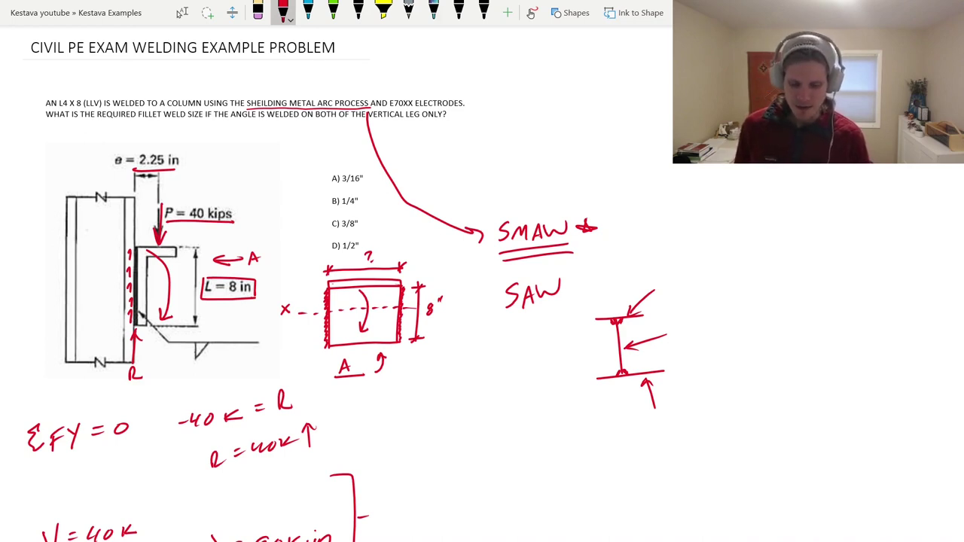
drag(502, 324, 576, 310)
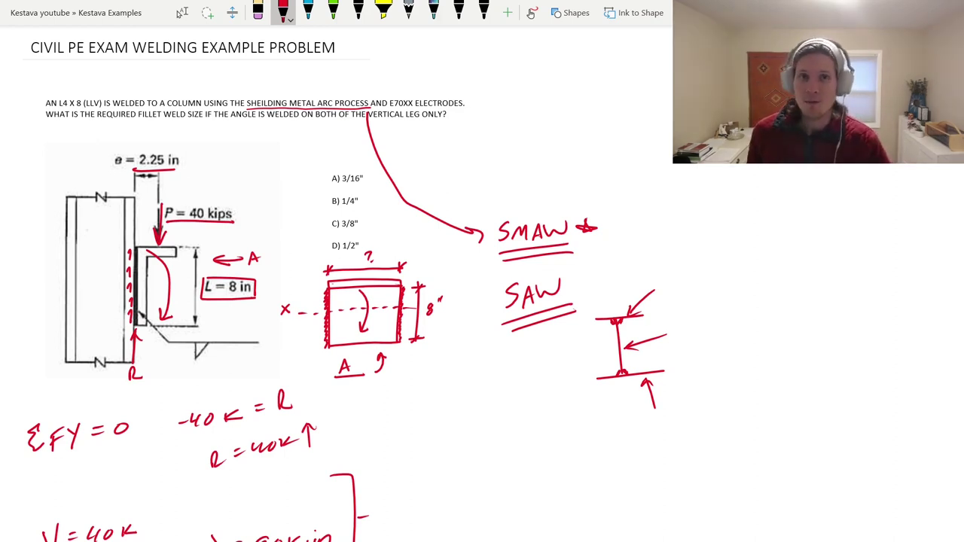
key(Escape)
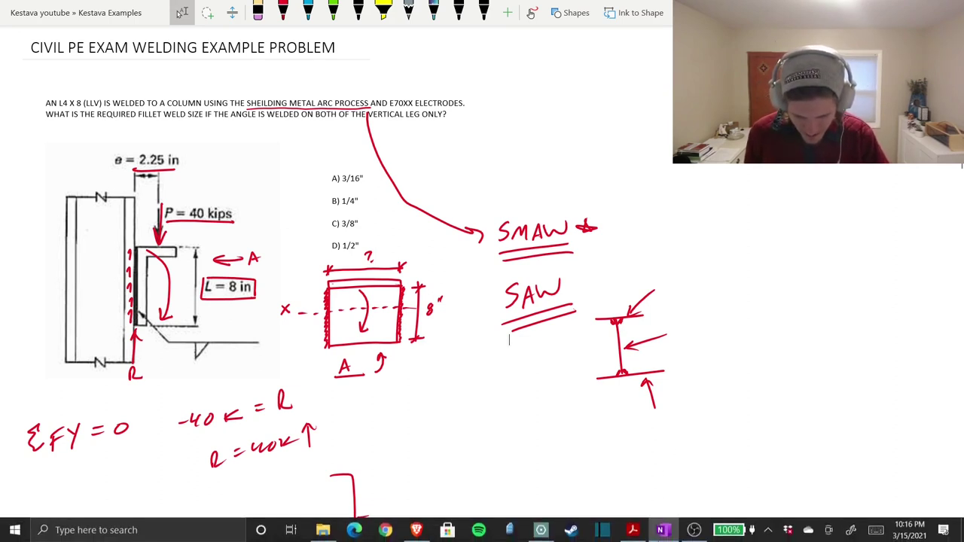
- In Table J2.1, bracket the welding processes pointing at SAW and SMAW, and underline All
click(540, 530)
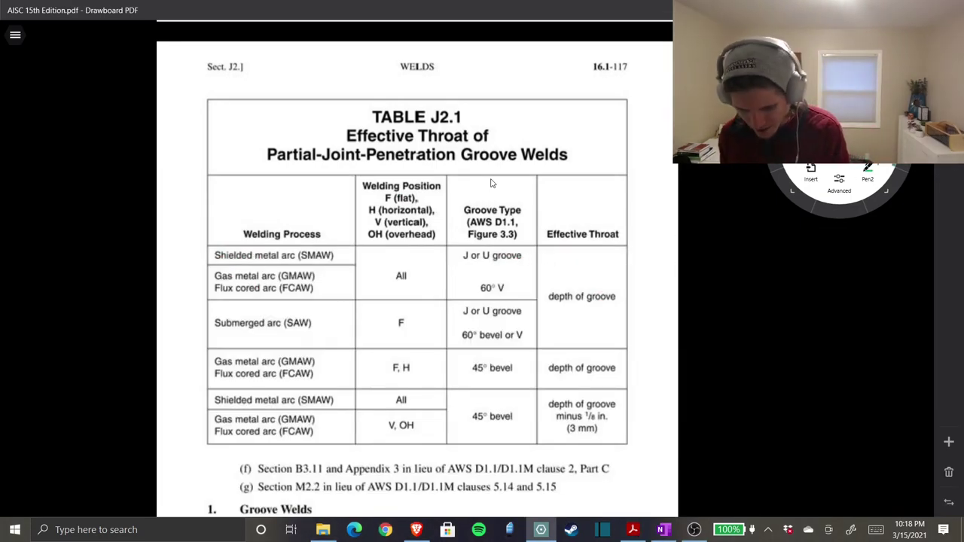
mouse_move(213, 234)
mouse_down()
mouse_move(193, 348)
mouse_move(202, 461)
mouse_move(230, 458)
mouse_up()
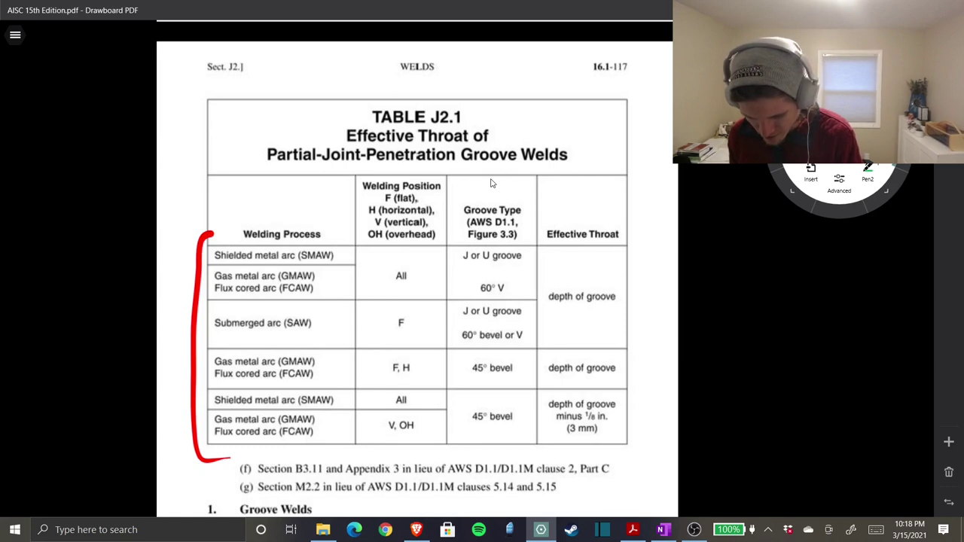
drag(194, 328, 214, 323)
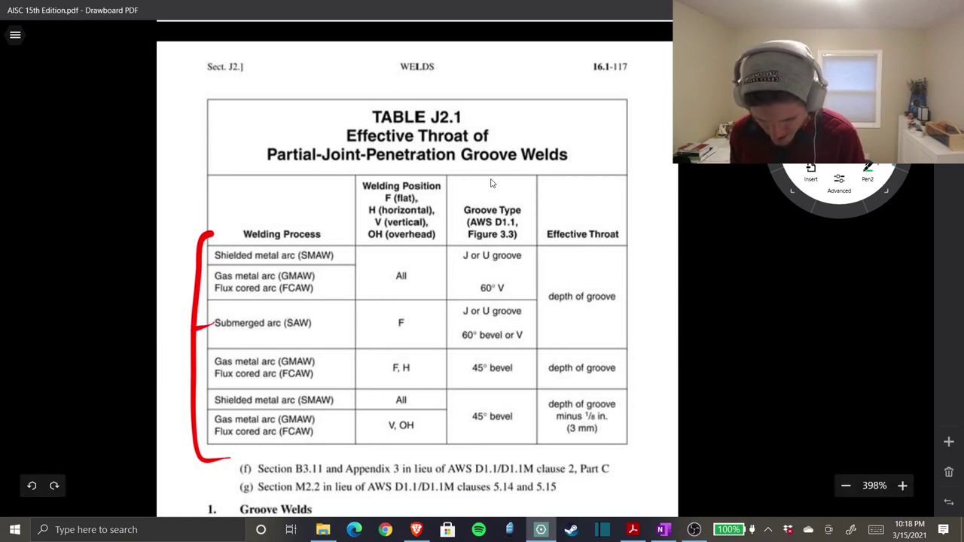
drag(194, 404, 214, 399)
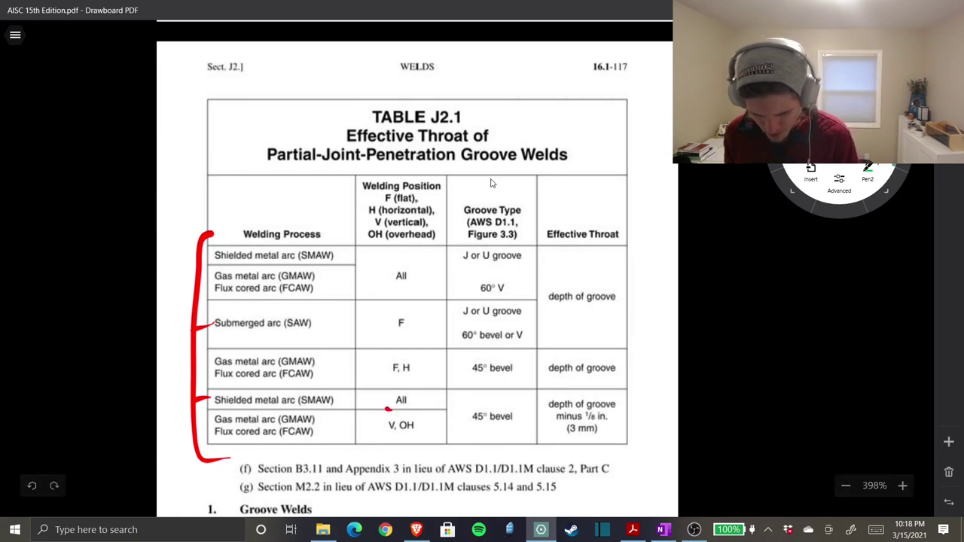
drag(385, 410, 415, 409)
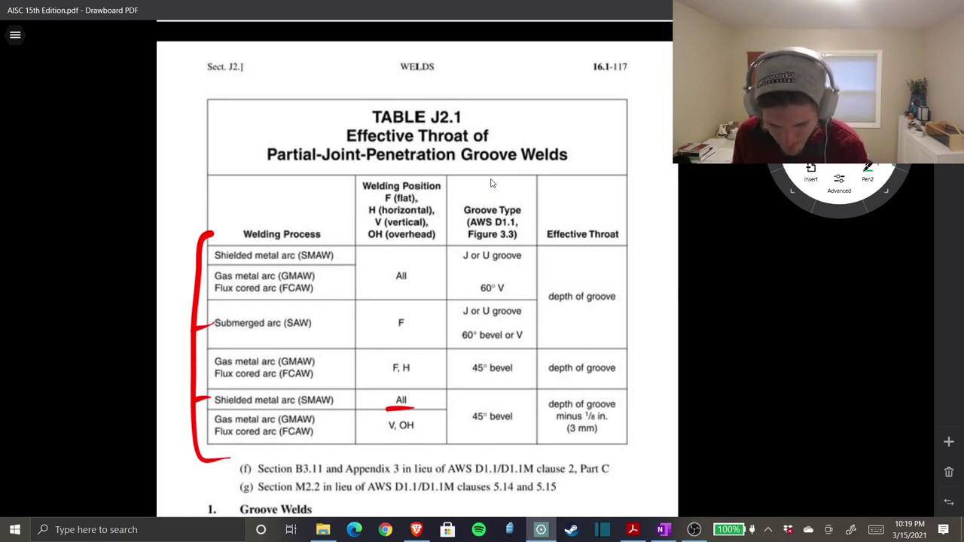
- Underline Effective Throat and the Partial-Joint-Penetration title, and bracket both depth-of-groove cells
drag(550, 252, 620, 244)
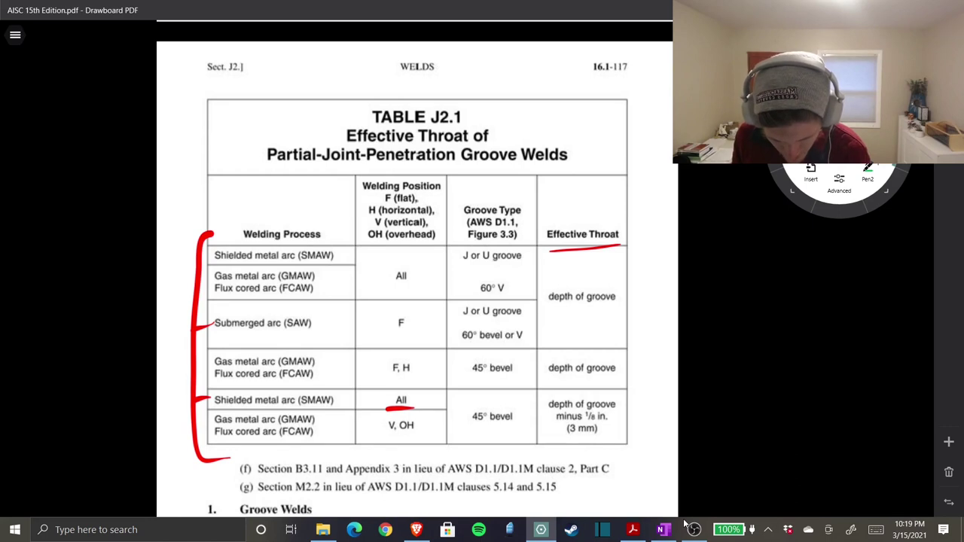
drag(259, 167, 451, 171)
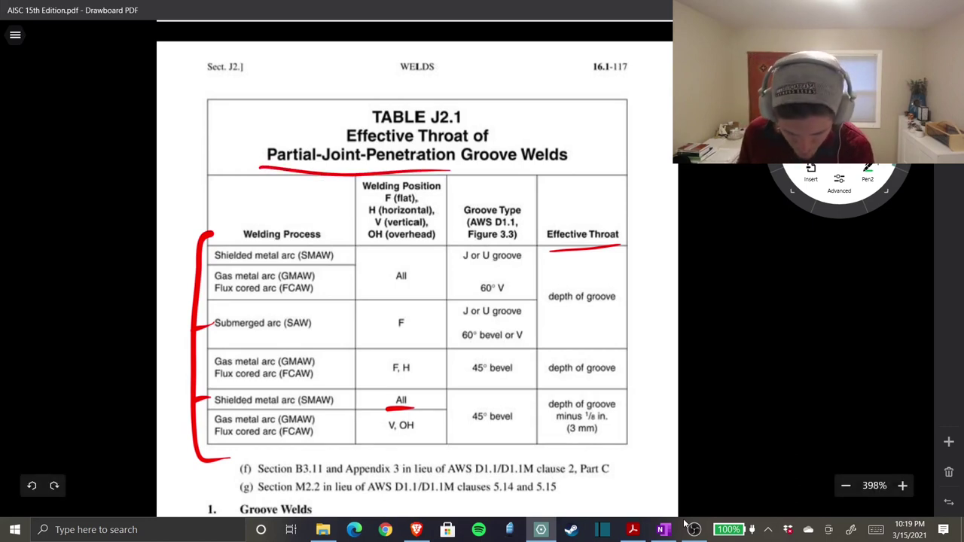
mouse_move(612, 392)
mouse_down()
mouse_move(622, 395)
mouse_move(620, 439)
mouse_move(612, 443)
mouse_up()
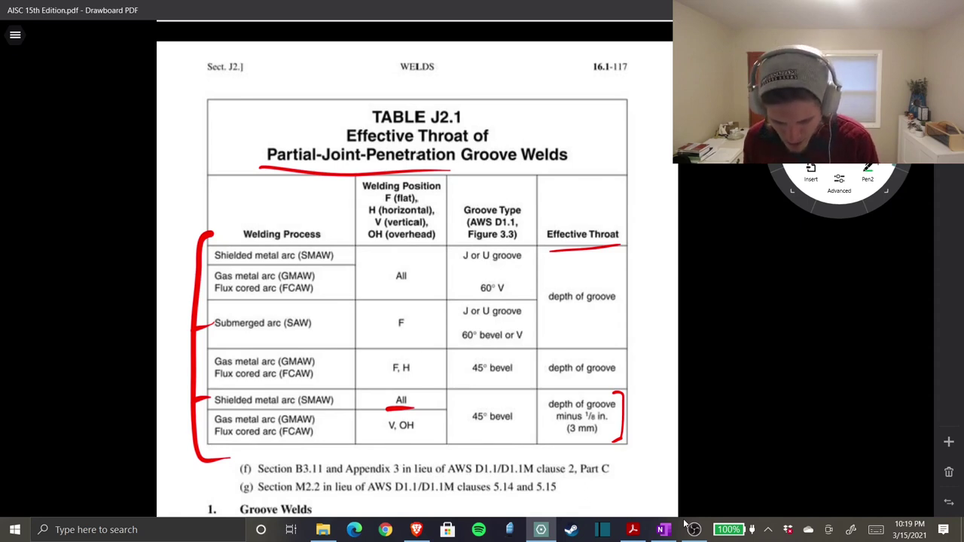
drag(614, 285, 615, 314)
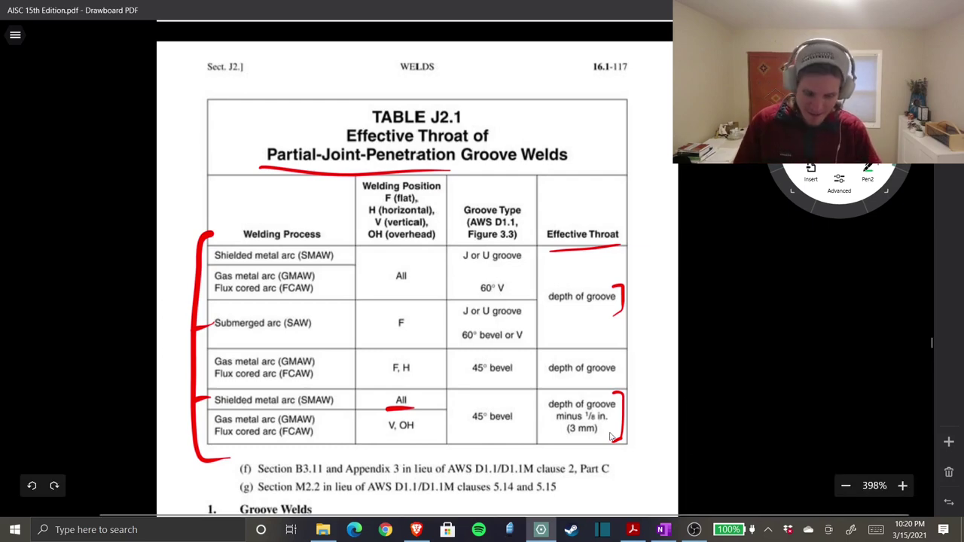
- Return to OneNote and circle answer B) 1/4" in green
click(662, 531)
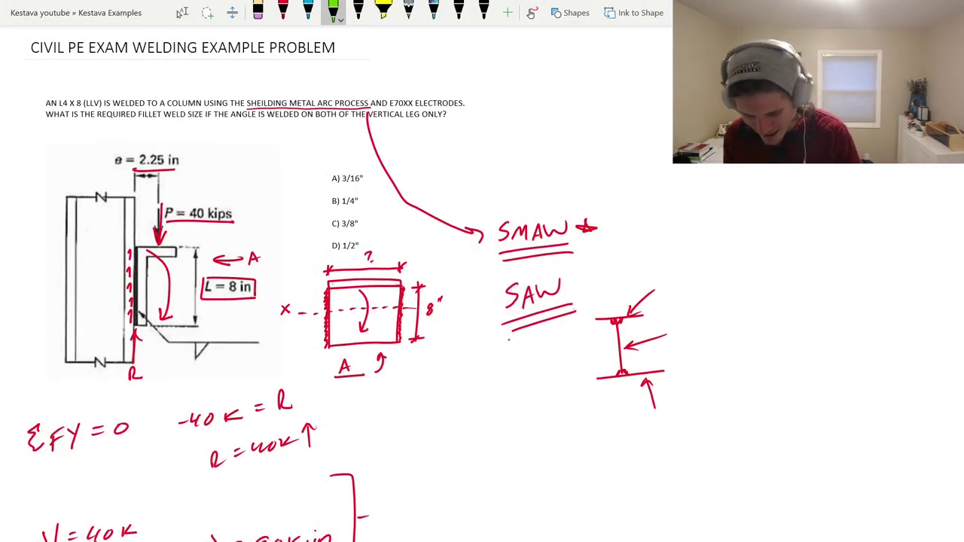
mouse_move(341, 194)
mouse_down()
mouse_move(324, 203)
mouse_move(360, 205)
mouse_move(324, 221)
mouse_move(370, 224)
mouse_move(378, 197)
mouse_move(396, 193)
mouse_move(387, 217)
mouse_move(403, 218)
mouse_up()
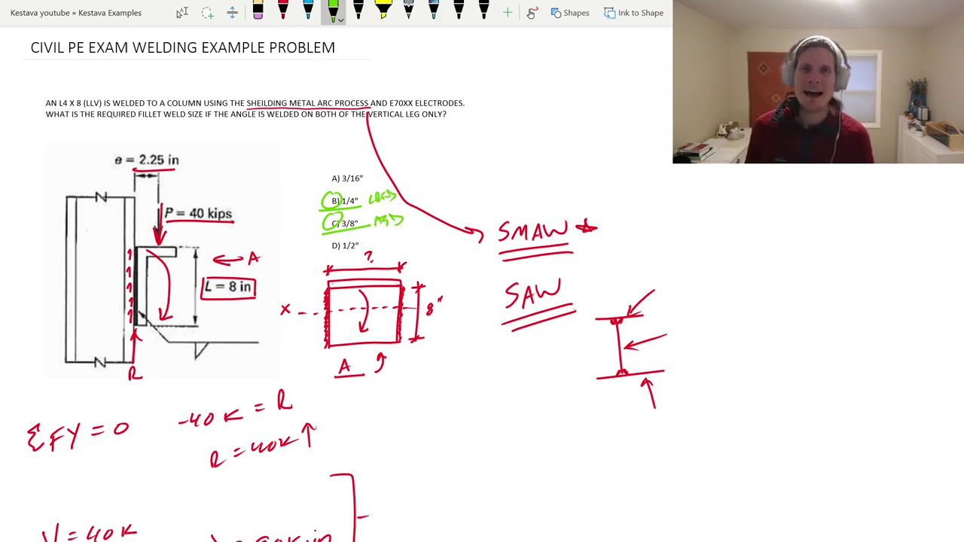
click(183, 13)
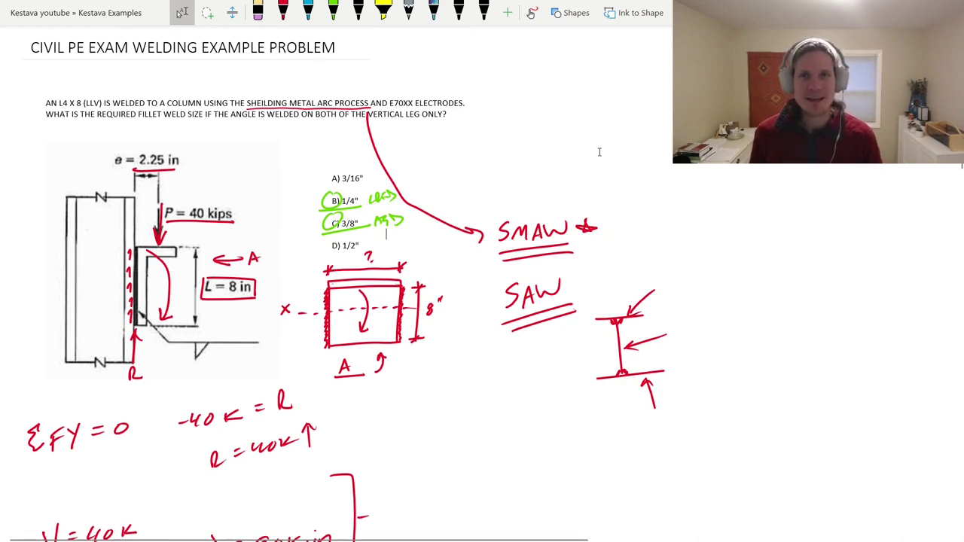